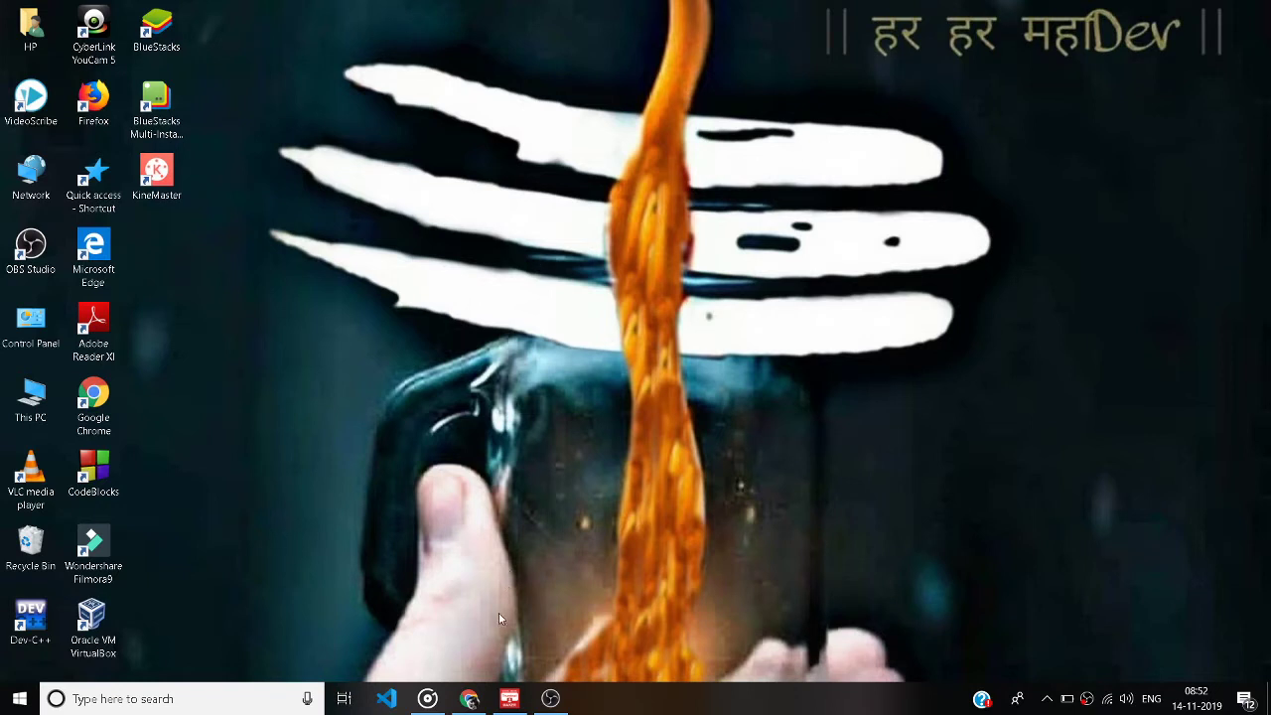
Launch Google Chrome from the taskbar so a New Tab page appears
left_click(469, 699)
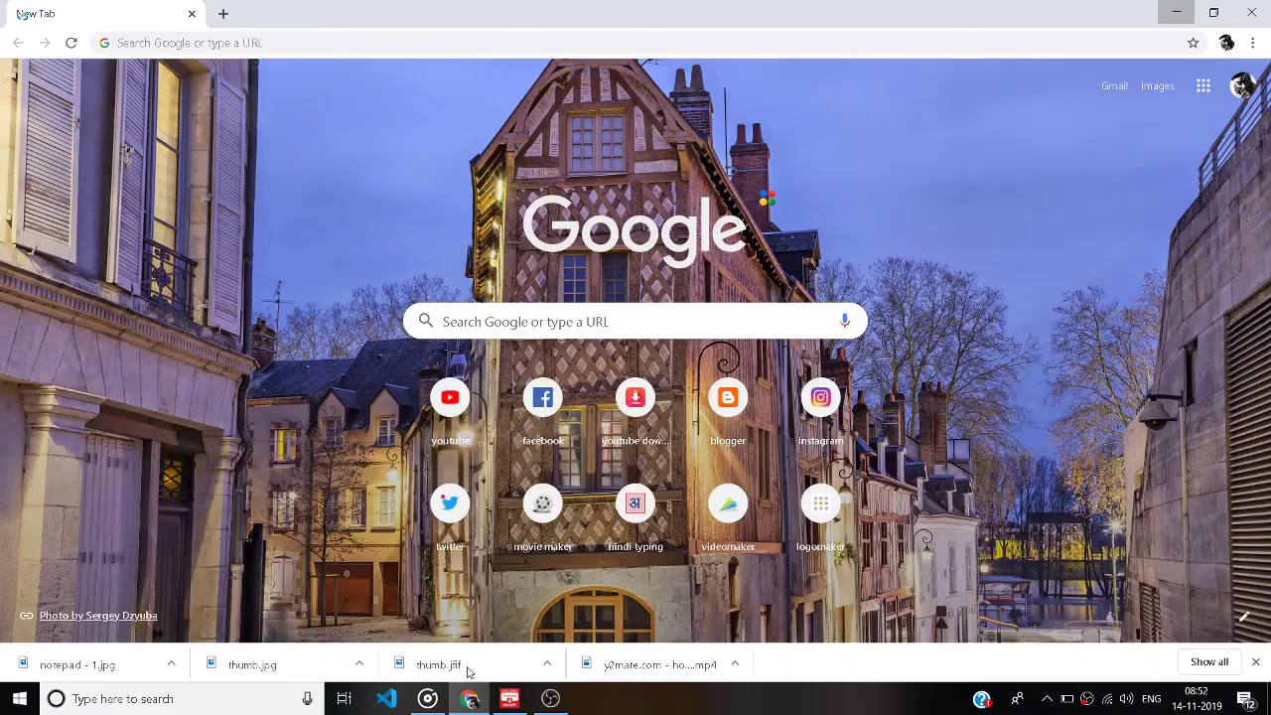
Search Google for 'getintopc' by typing 'get' and picking the suggestion
left_click(624, 323)
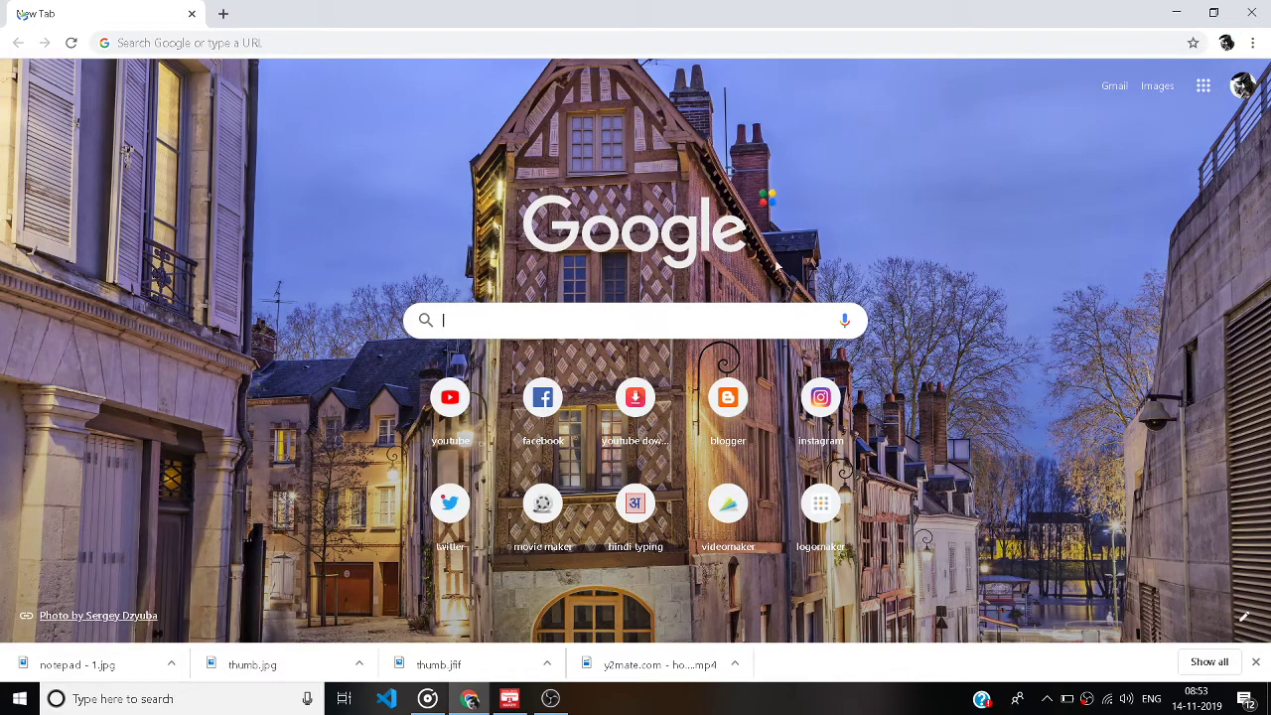
left_click(661, 329)
type("get")
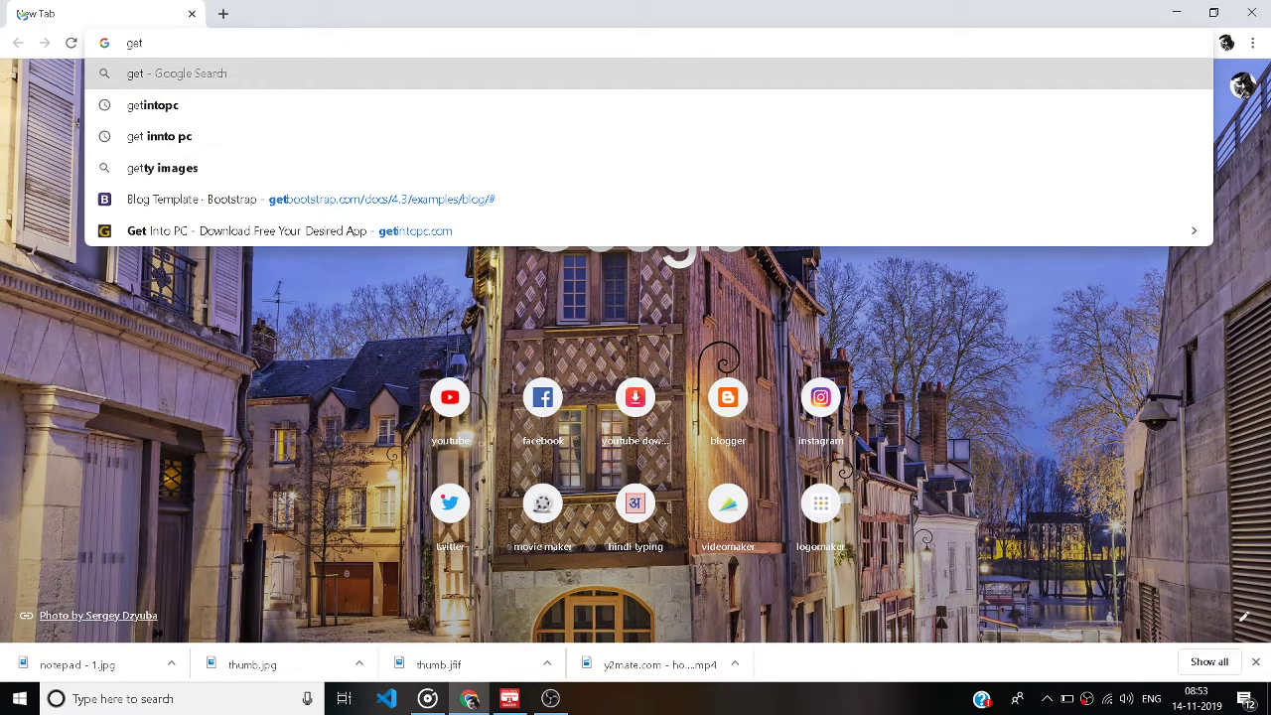
key("Down")
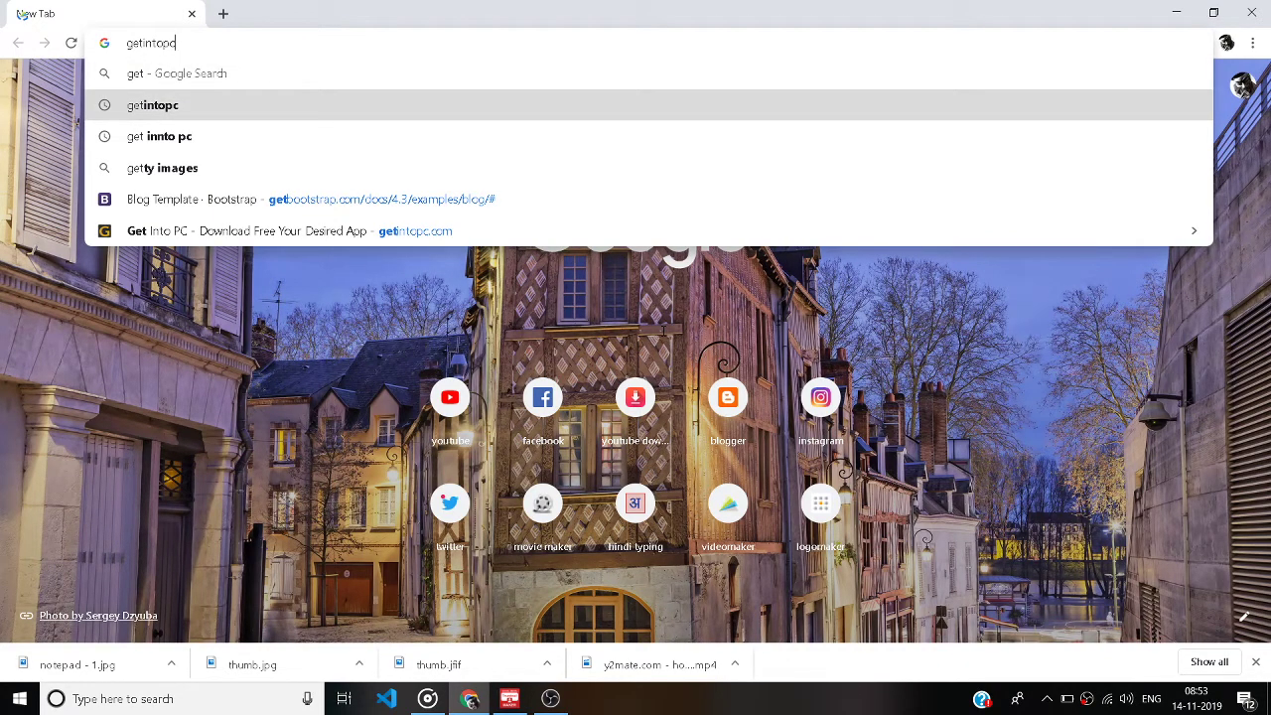
key("Return")
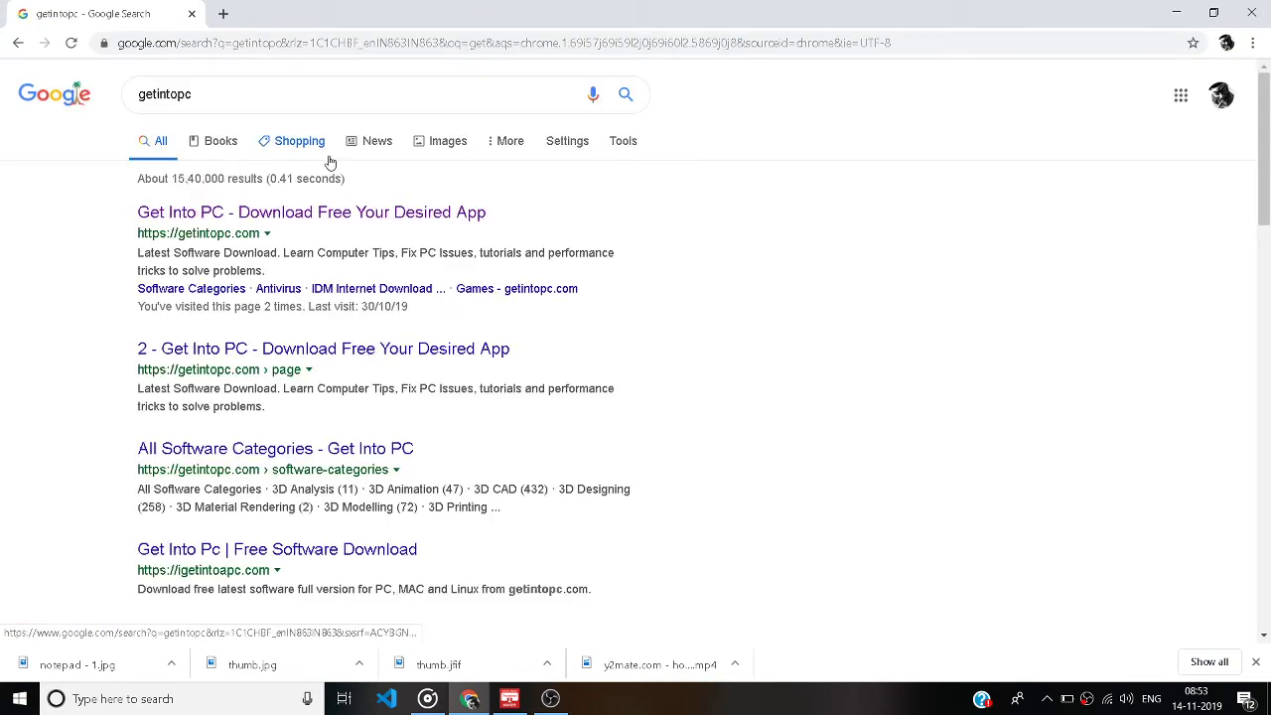
Open the Get Into PC result and run a site search for 'adobe photoshop 7'
left_click(212, 221)
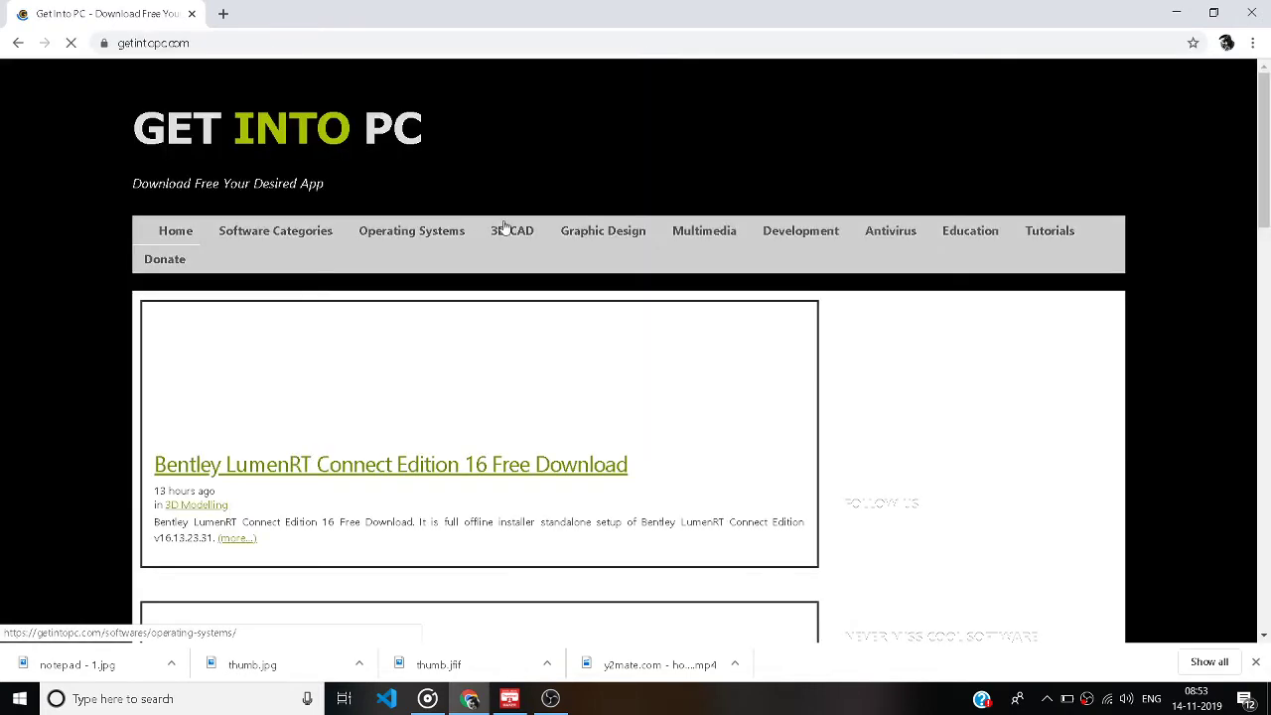
scroll(624, 248, "down", 2)
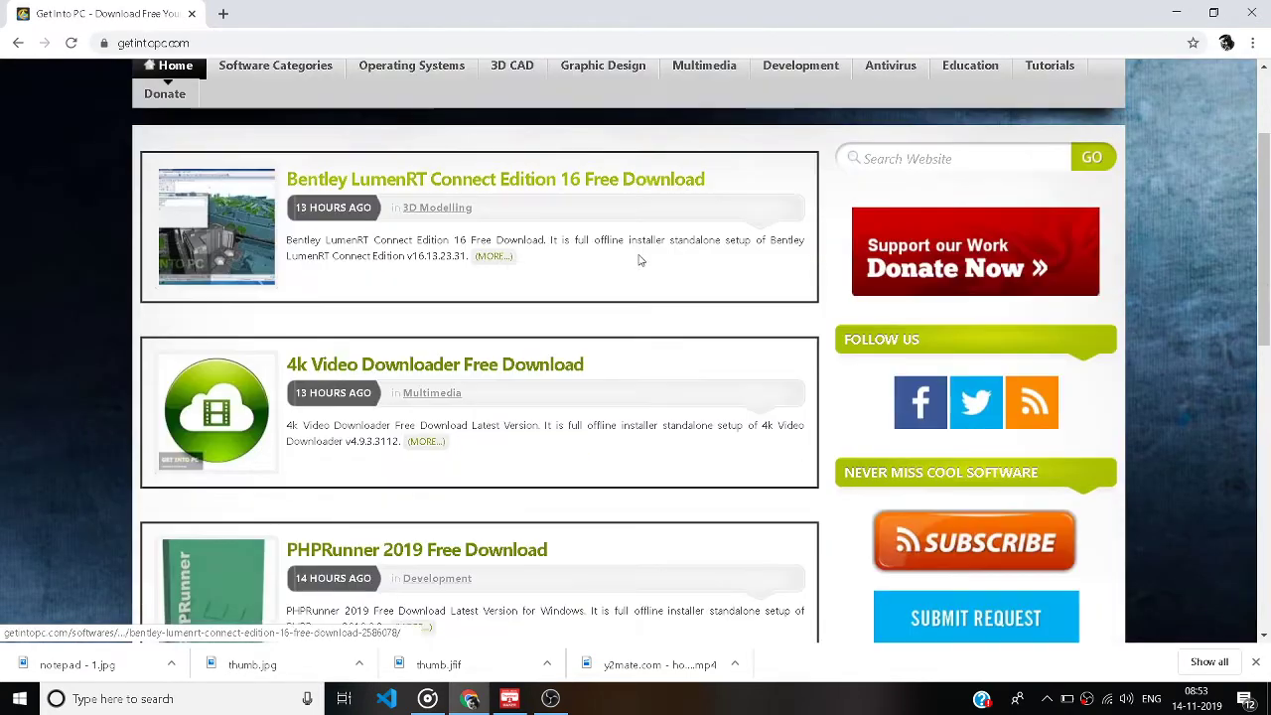
left_click(942, 152)
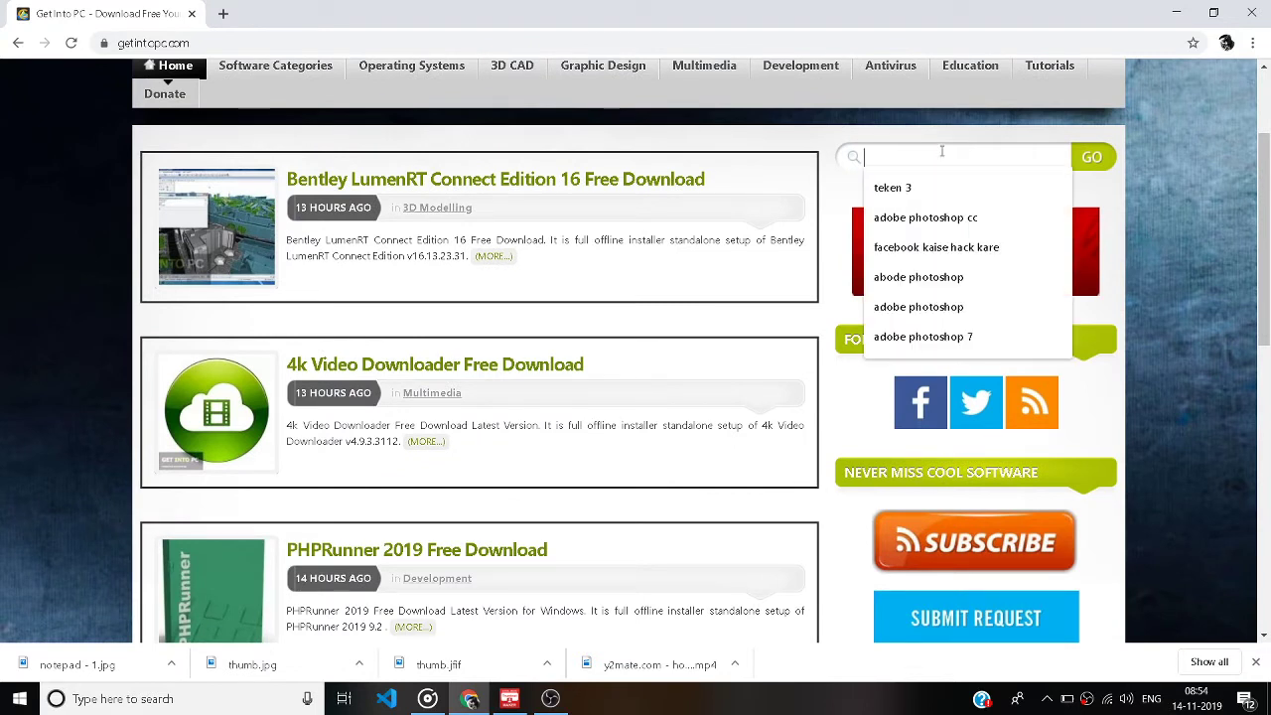
left_click(974, 342)
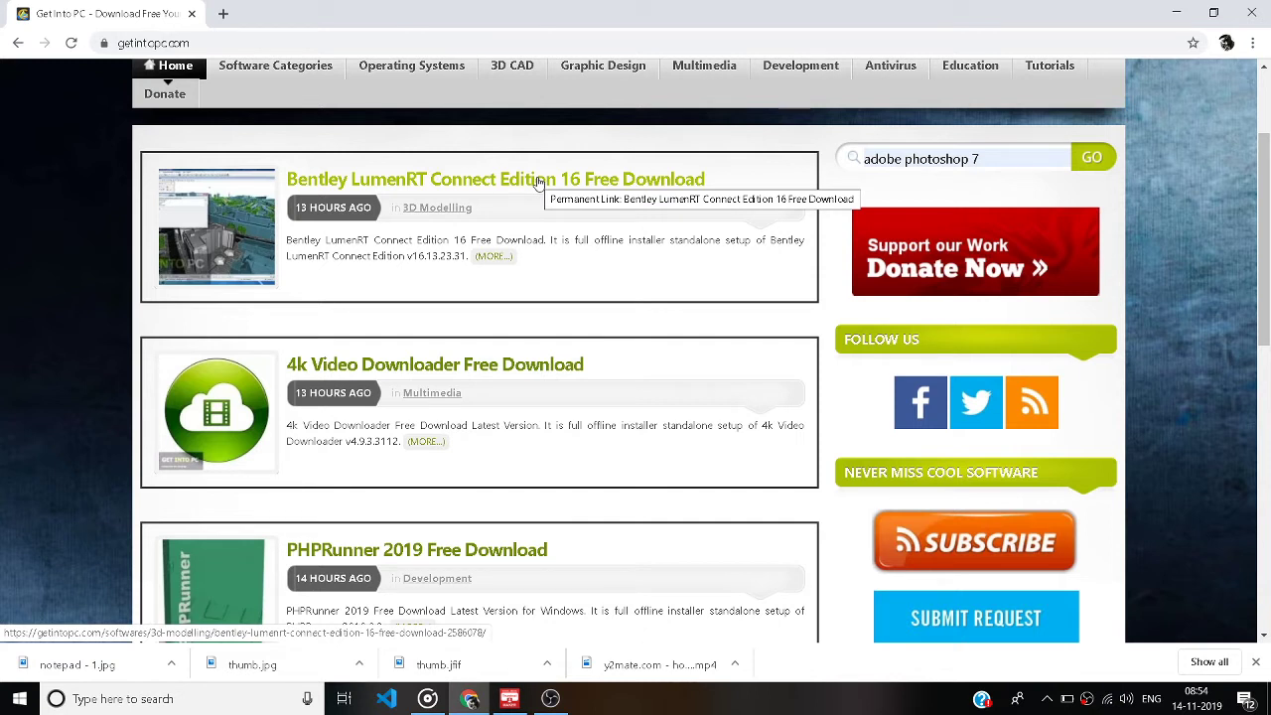
left_click(537, 184)
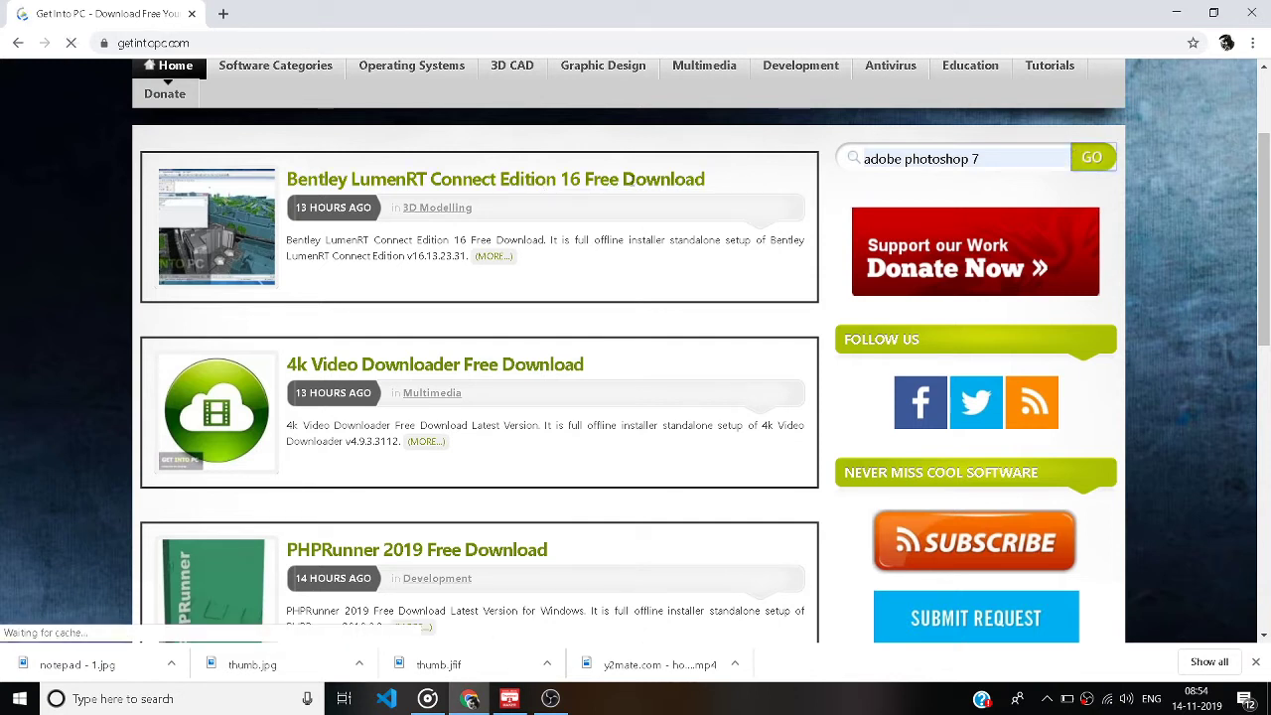
scroll(505, 199, "down", 3)
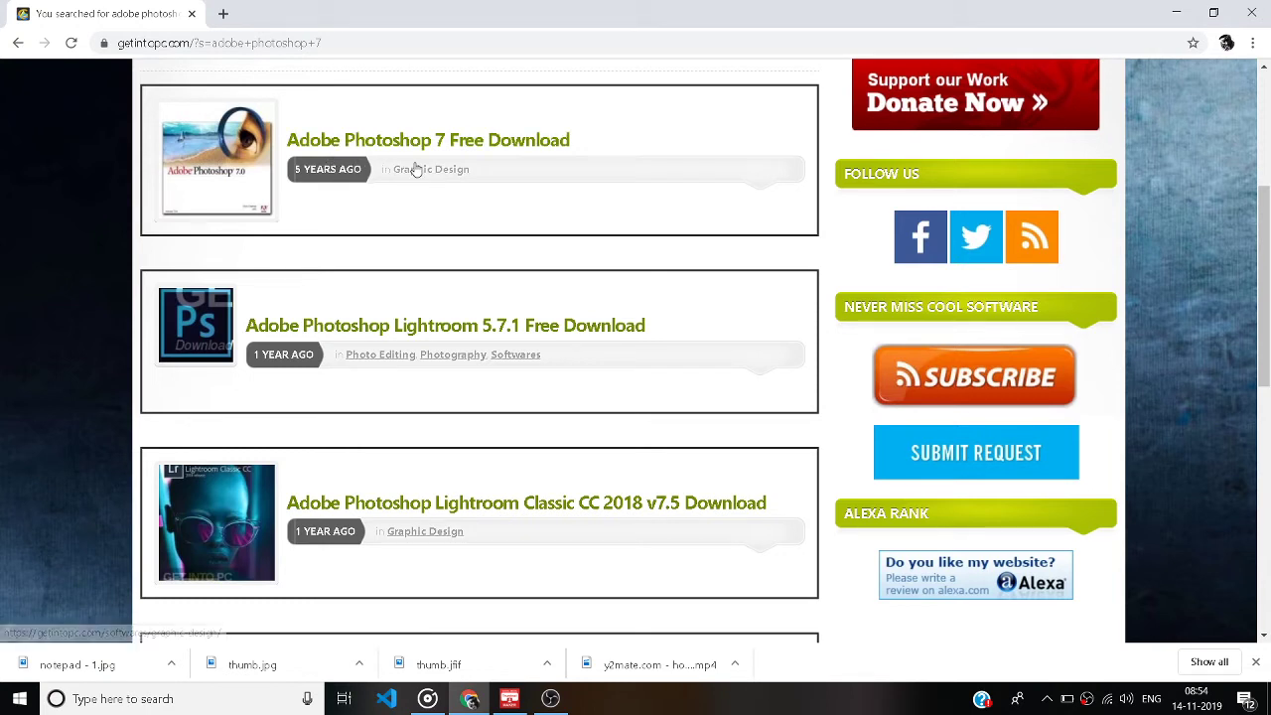
Open the Adobe Photoshop 7 Free Download page and click its Download button
left_click(222, 182)
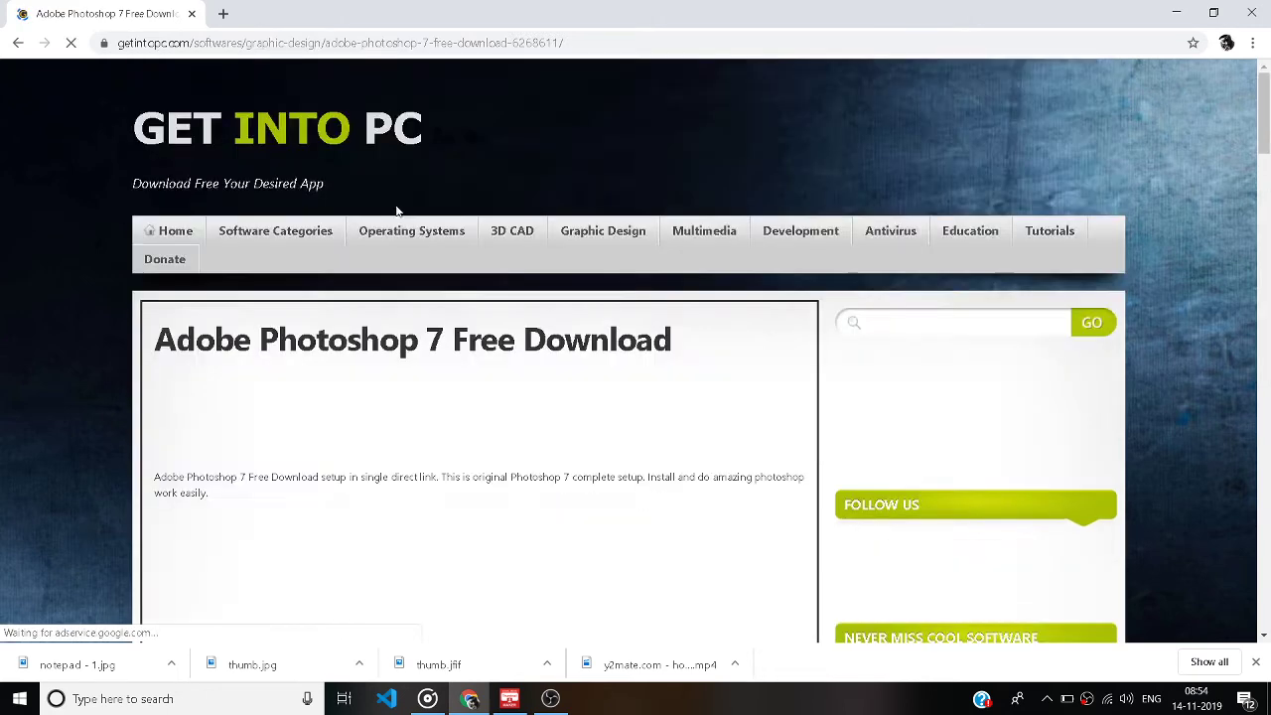
scroll(566, 242, "down", 3)
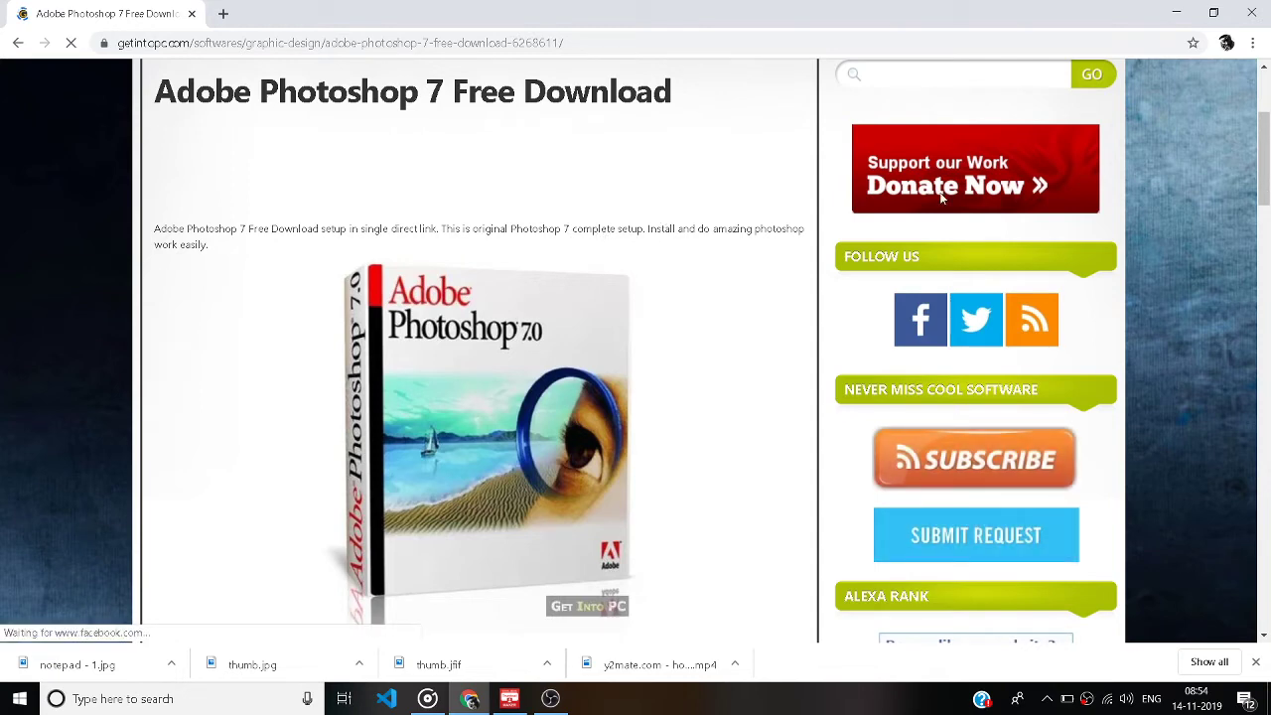
scroll(570, 208, "down", 3)
scroll(570, 209, "up", 2)
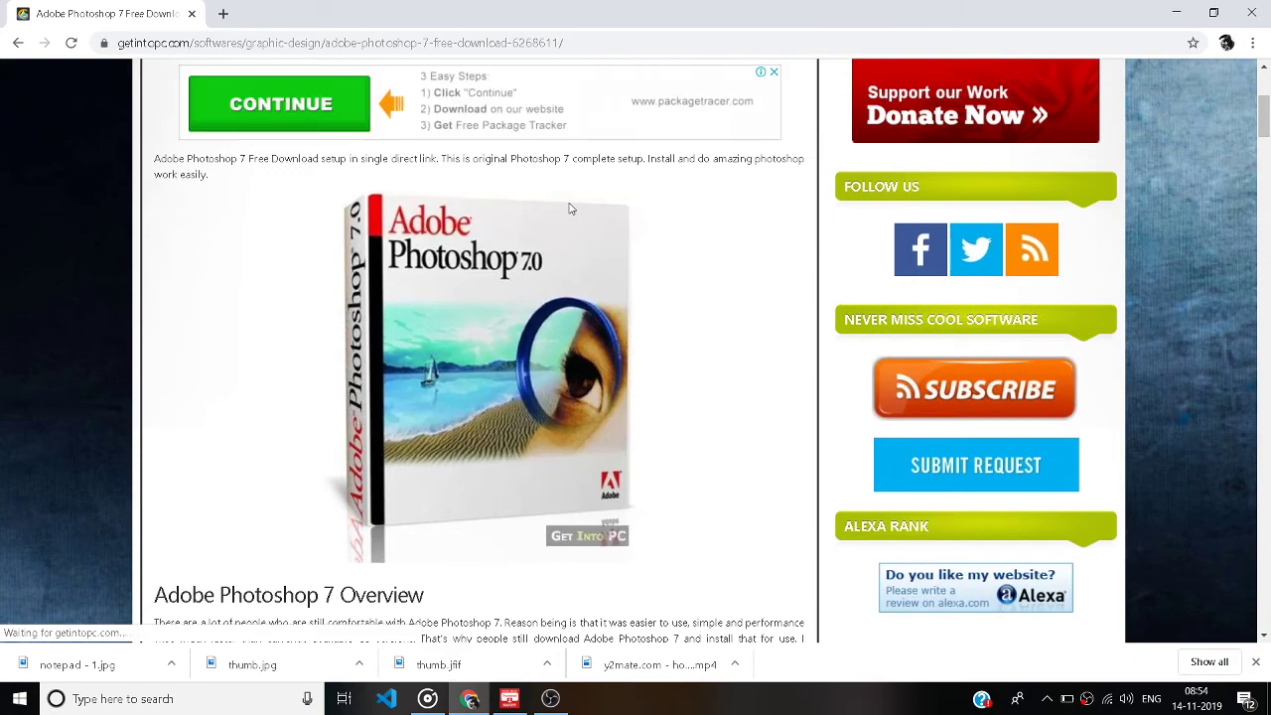
scroll(571, 203, "down", 5)
scroll(571, 204, "down", 1)
scroll(576, 205, "down", 2)
scroll(585, 206, "down", 3)
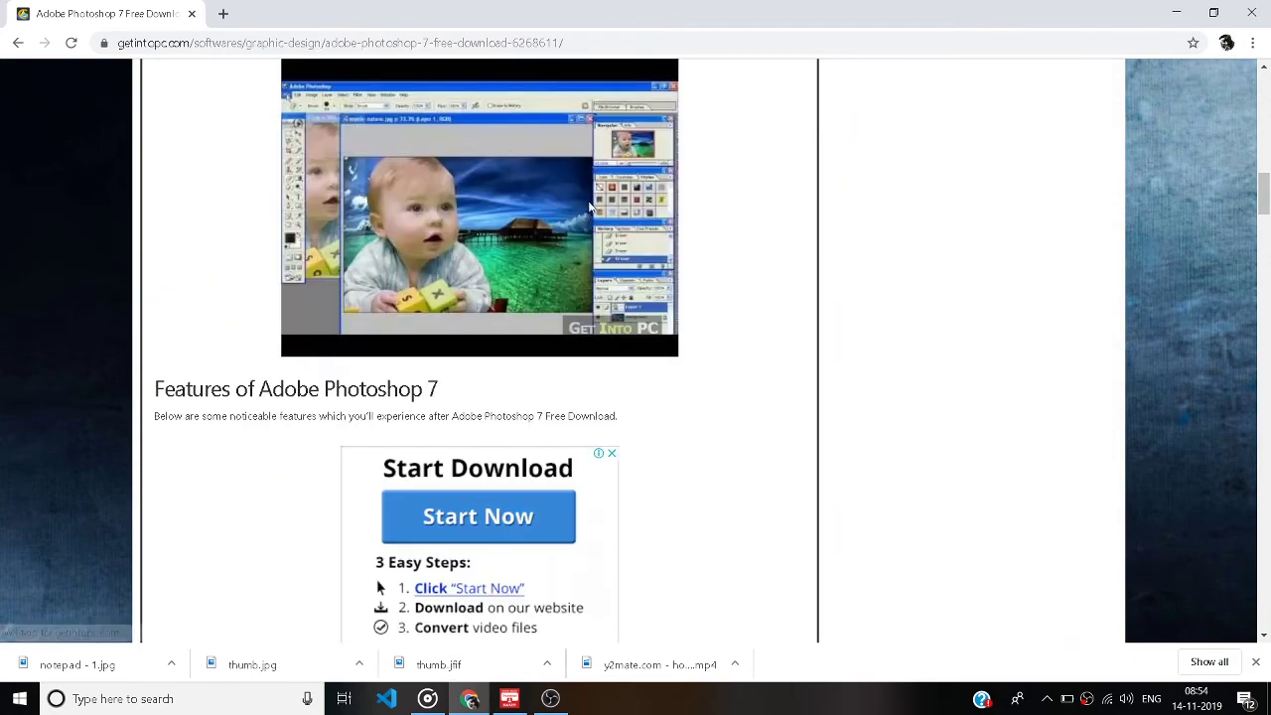
scroll(589, 206, "down", 2)
scroll(590, 206, "down", 1)
scroll(590, 205, "down", 3)
scroll(592, 204, "down", 3)
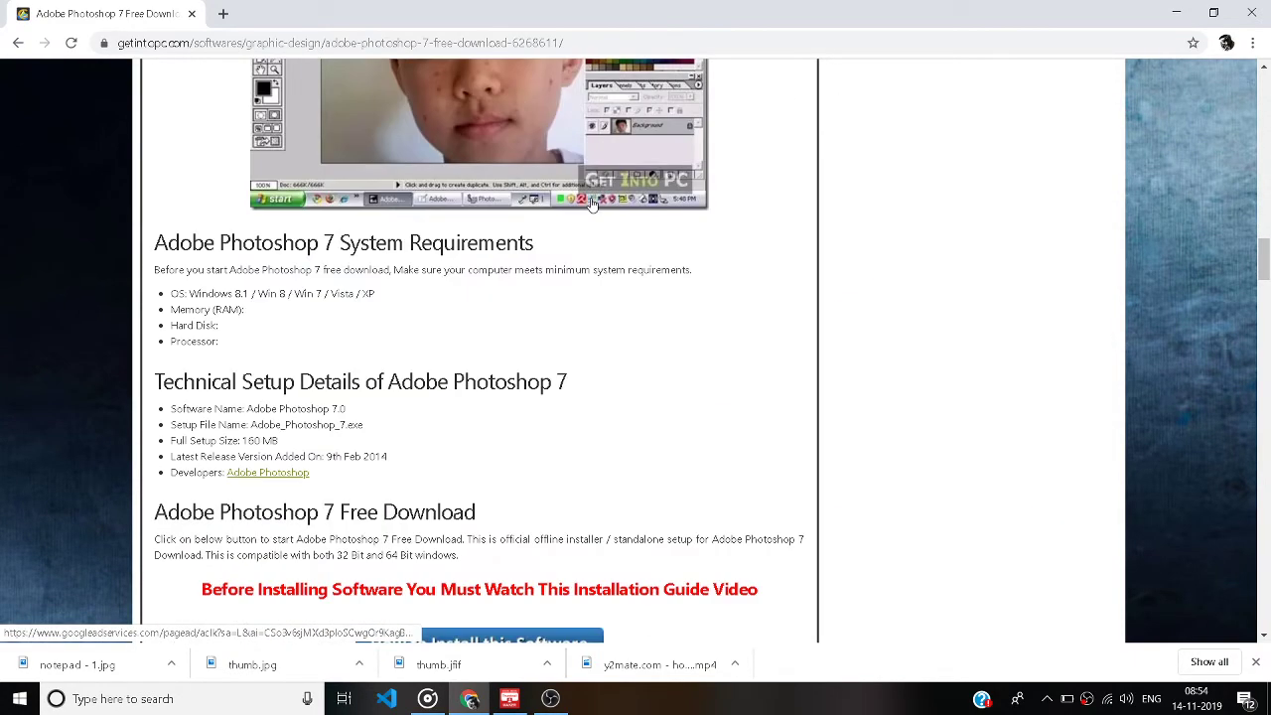
scroll(592, 203, "down", 2)
scroll(495, 391, "down", 1)
scroll(517, 486, "down", 1)
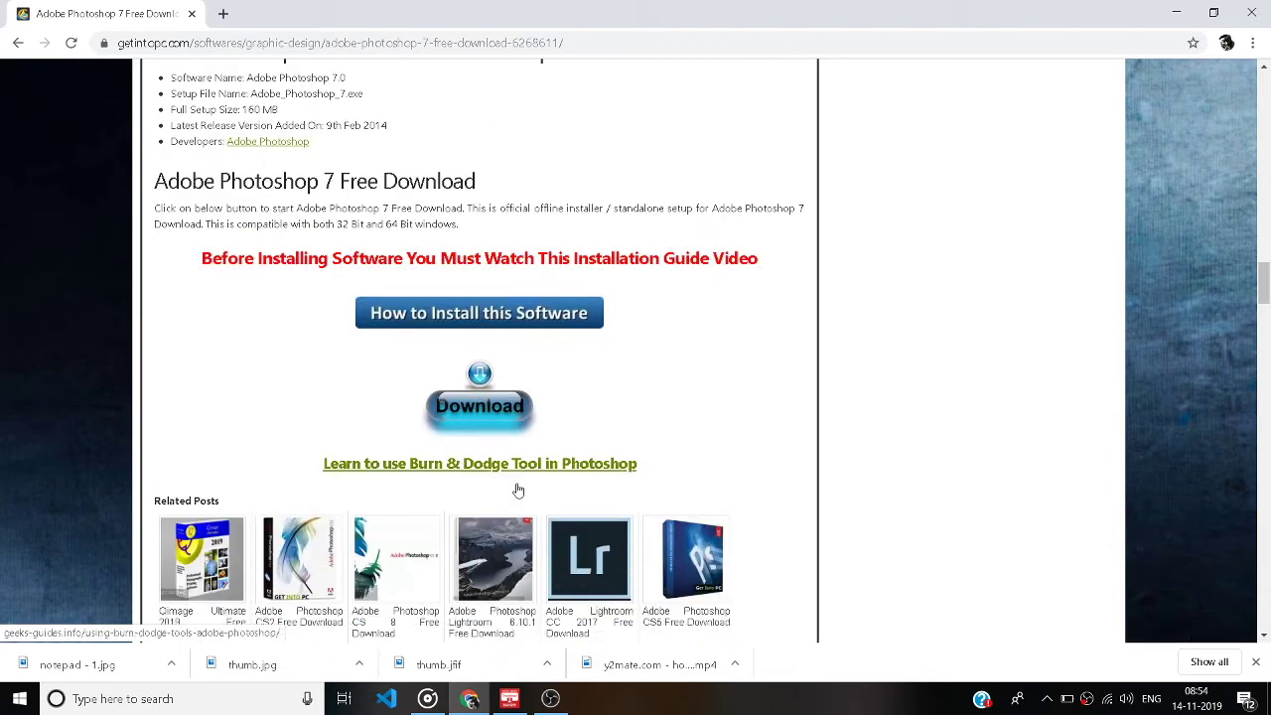
left_click(504, 400)
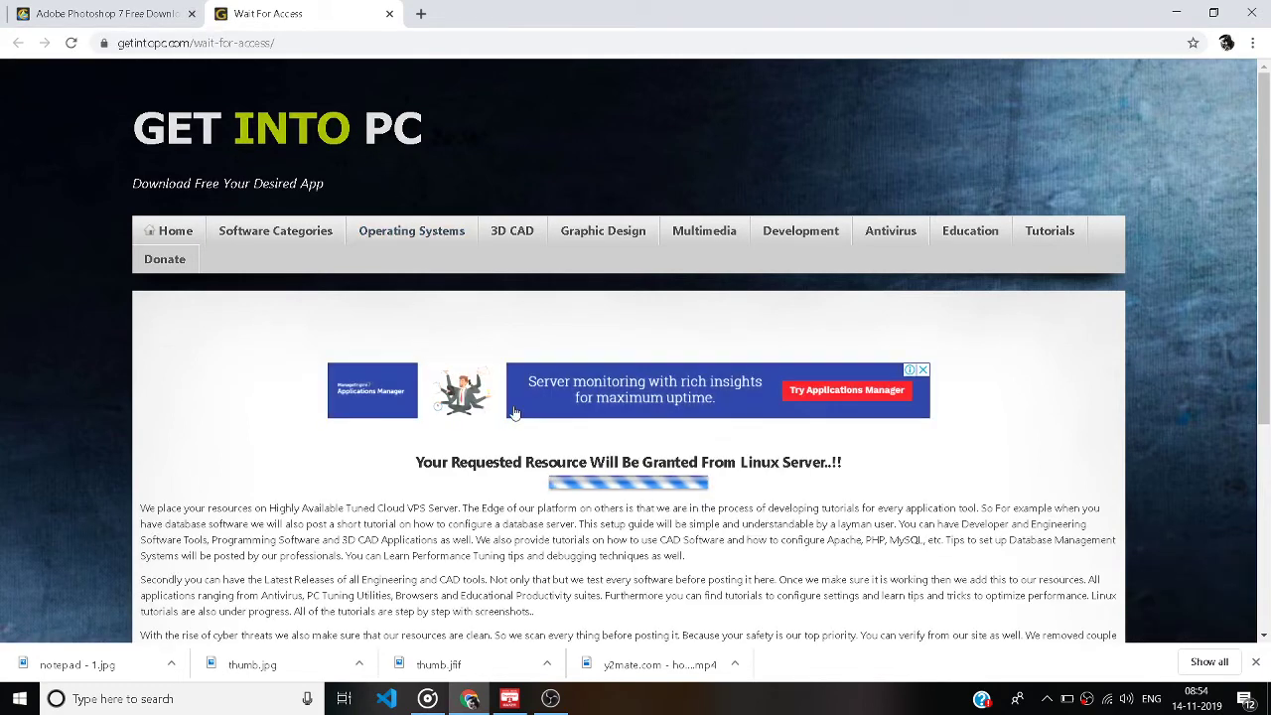
Pause and cancel the installer download, then minimize Chrome and open File Explorer with Win+E
scroll(620, 316, "down", 2)
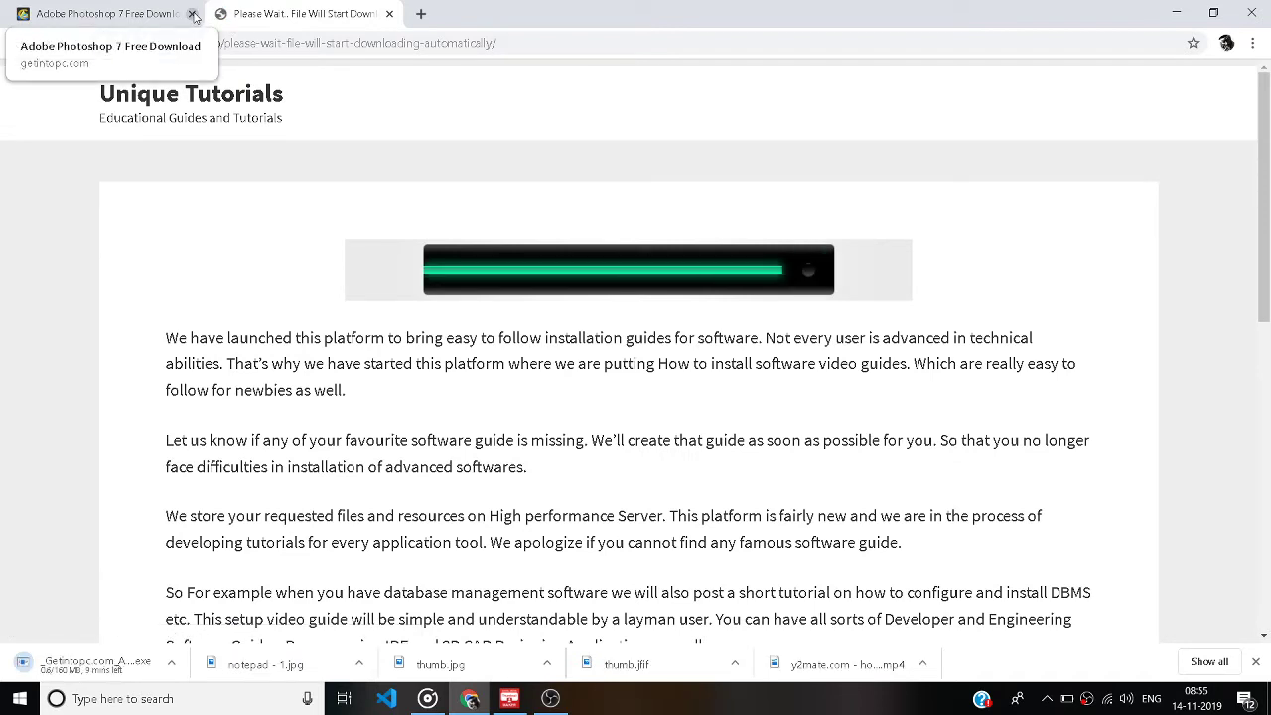
left_click(169, 662)
left_click(214, 588)
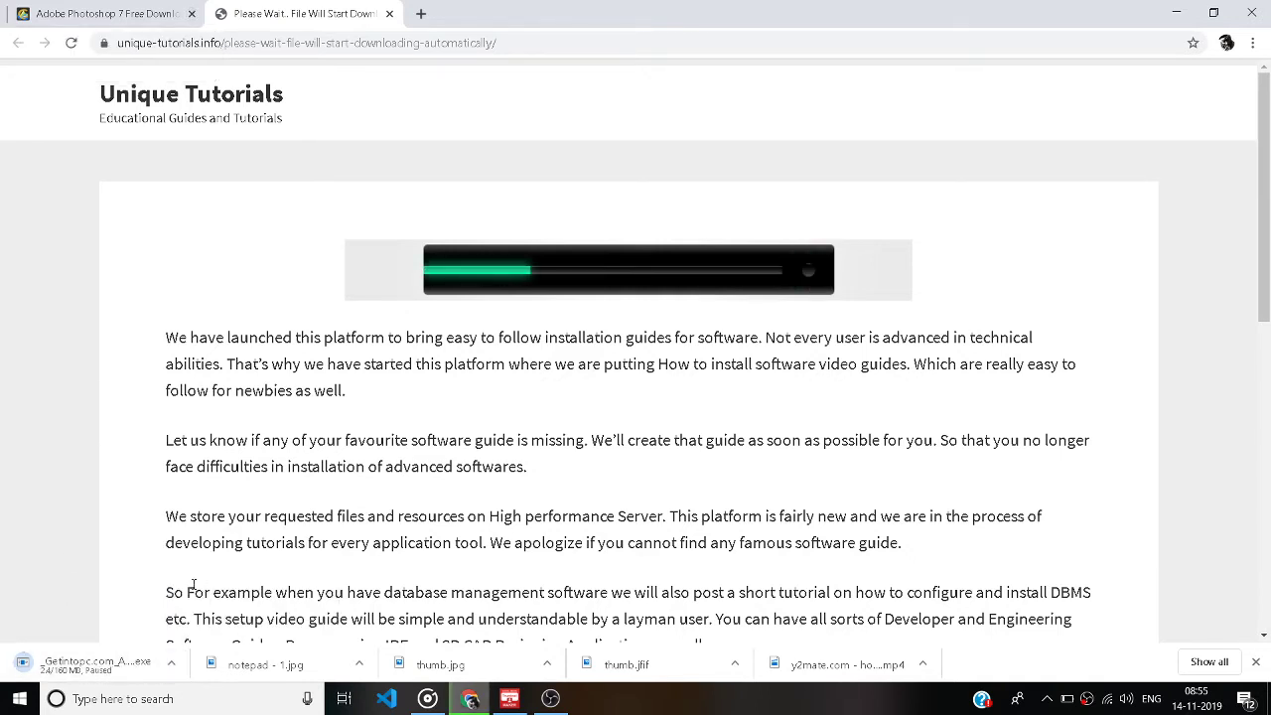
left_click(169, 667)
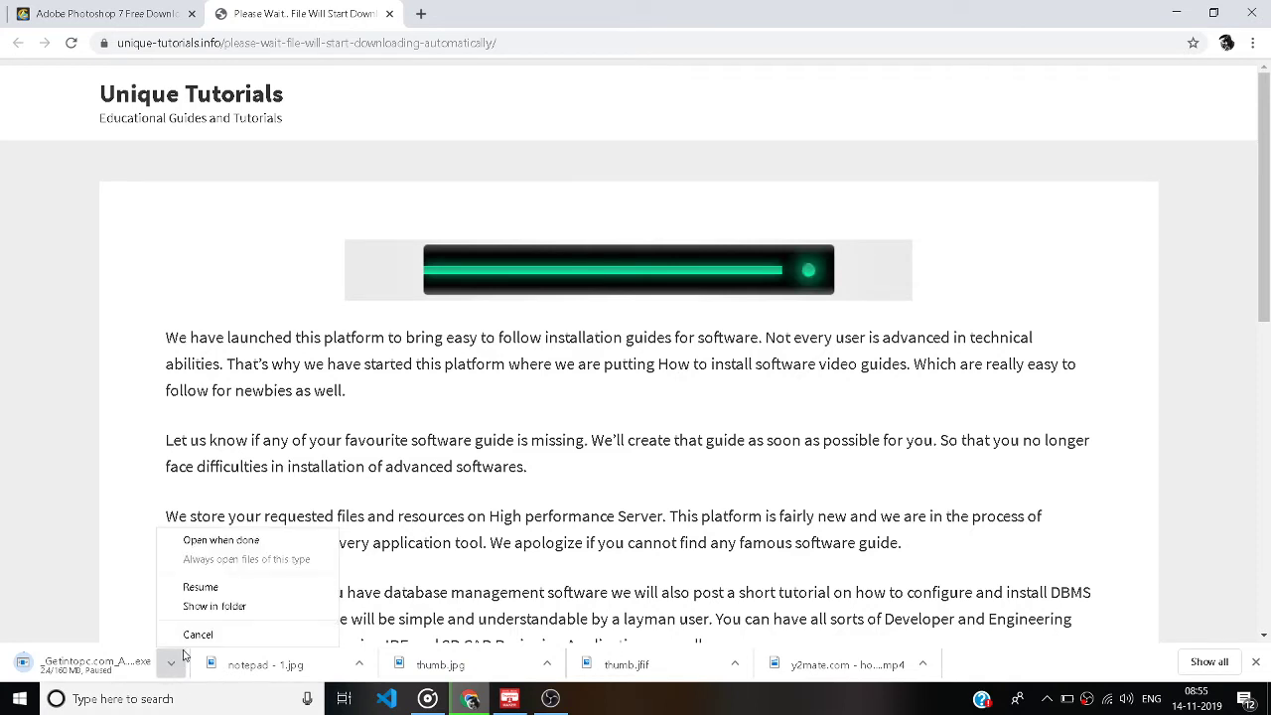
left_click(198, 634)
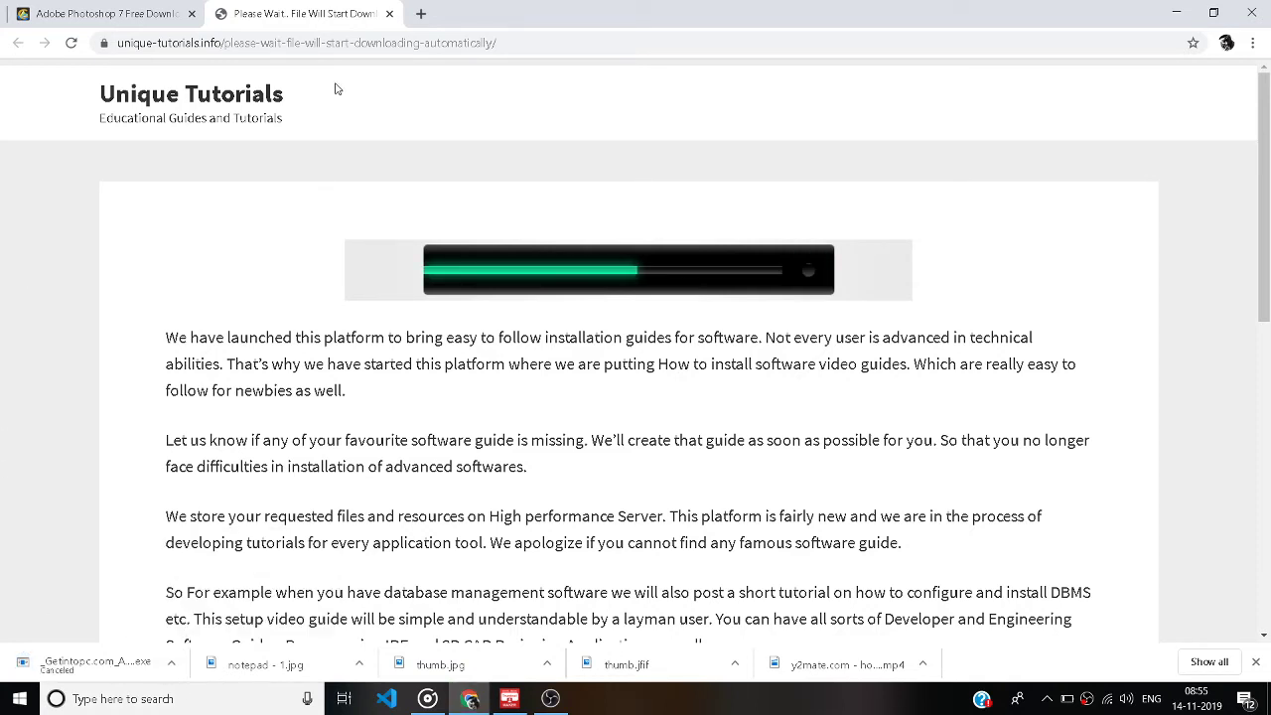
left_click(1183, 7)
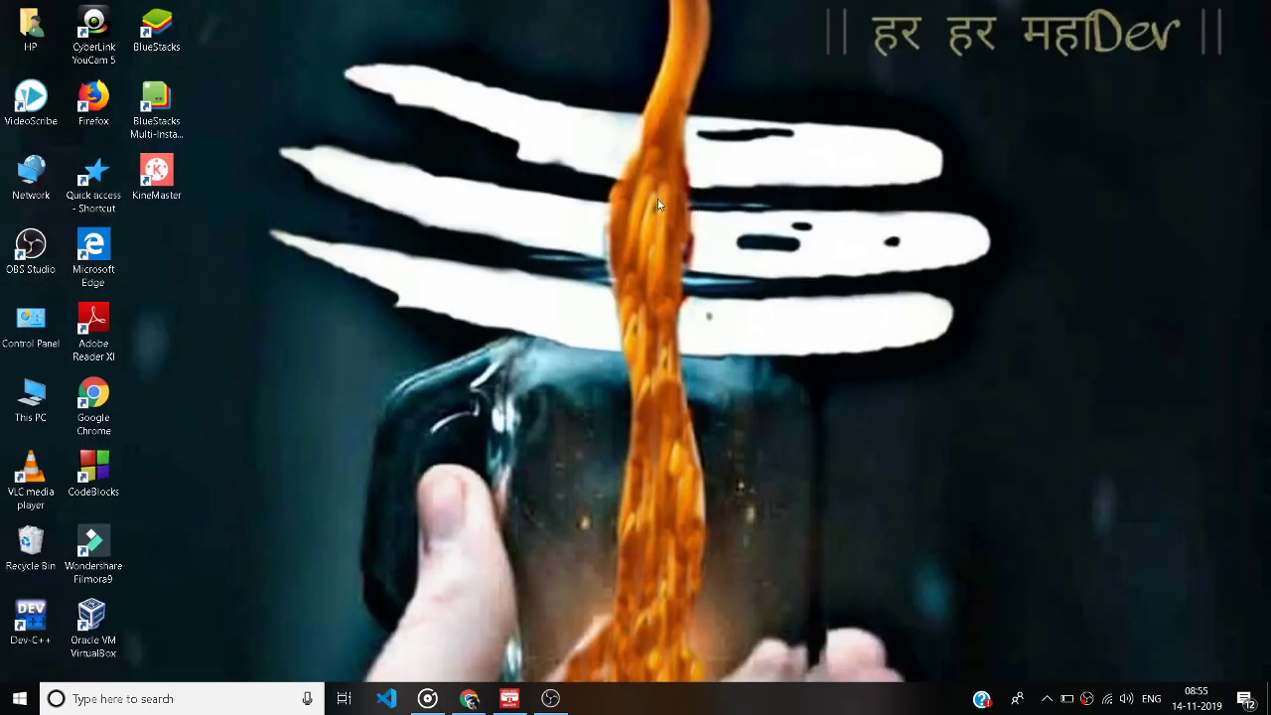
key("super+e")
Move the Getintopc Photoshop file from Downloads > for you important up into Downloads
key("super+Up")
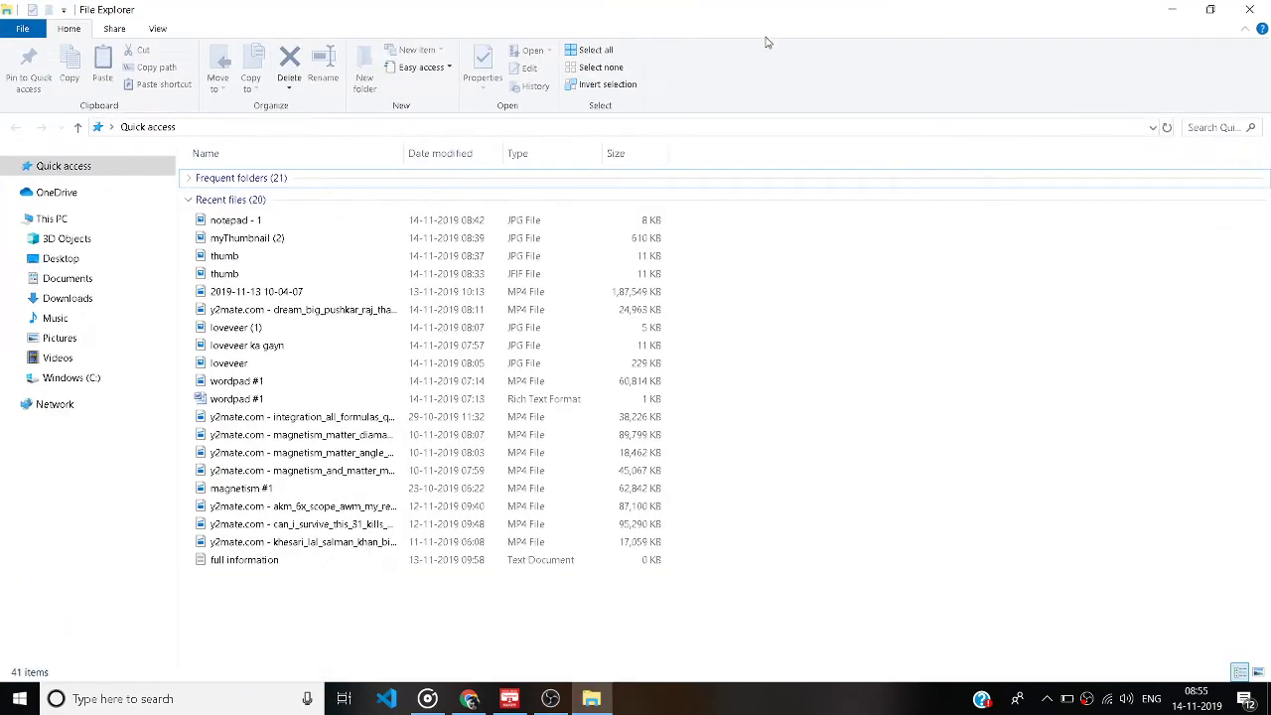
left_click(72, 302)
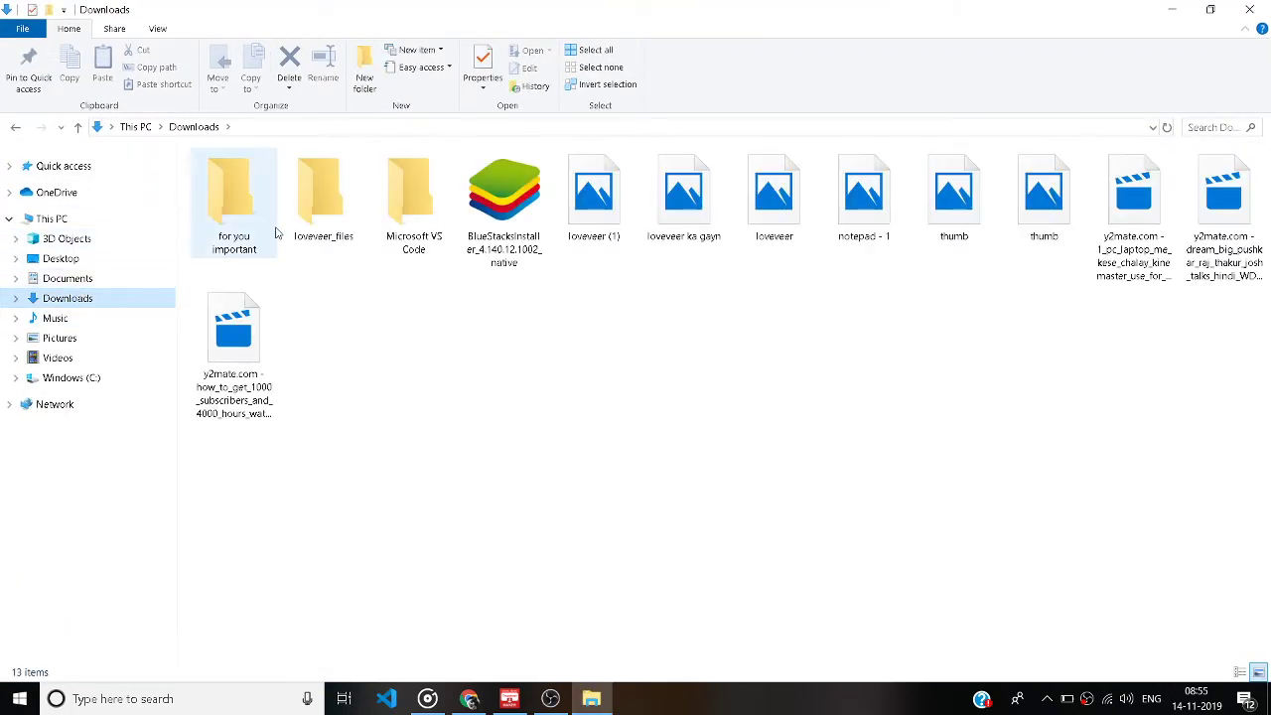
double_click(233, 188)
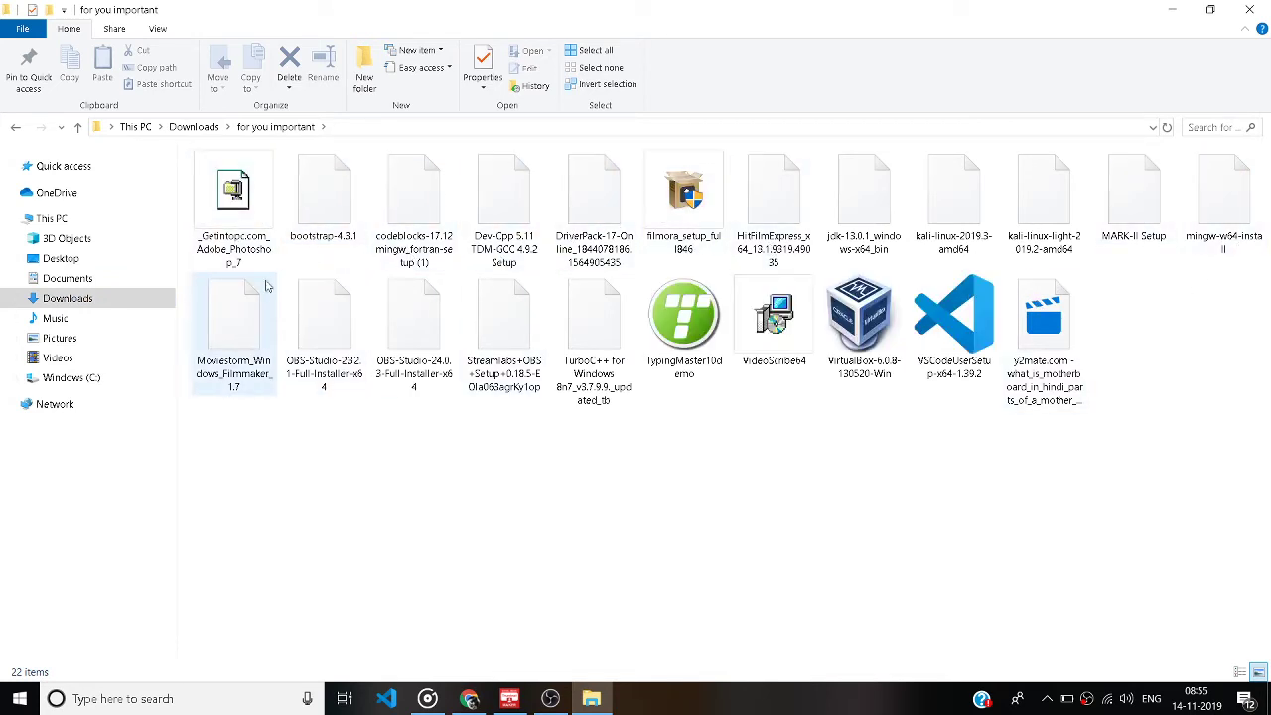
mouse_move(234, 192)
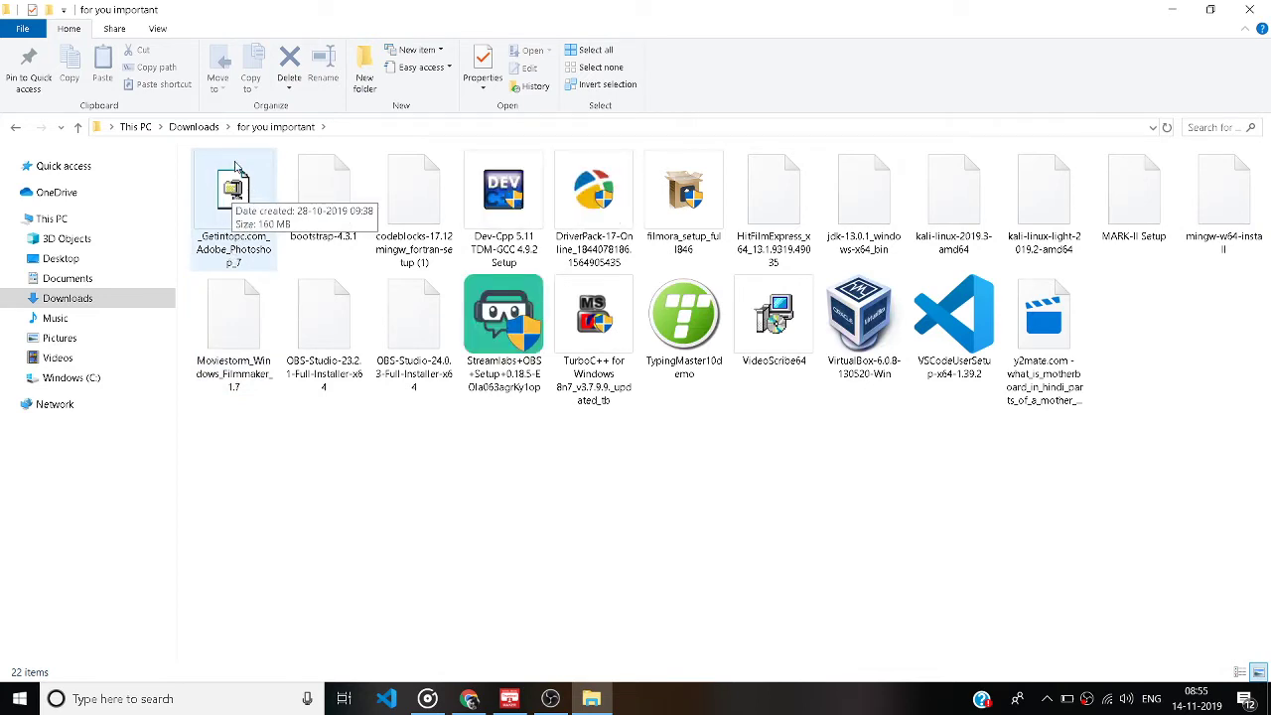
left_click(236, 213)
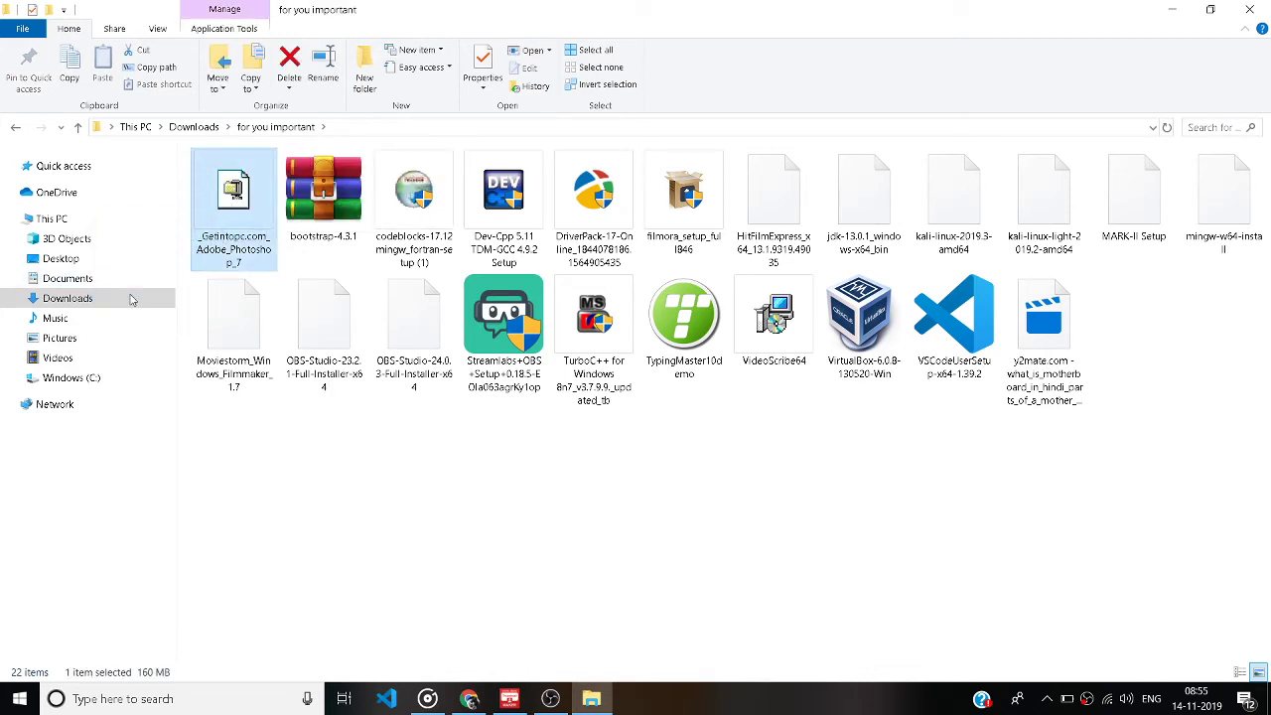
left_click_drag(132, 300, 129, 299)
Move the BlueStacks installer from Downloads into the for you important folder
left_click(68, 298)
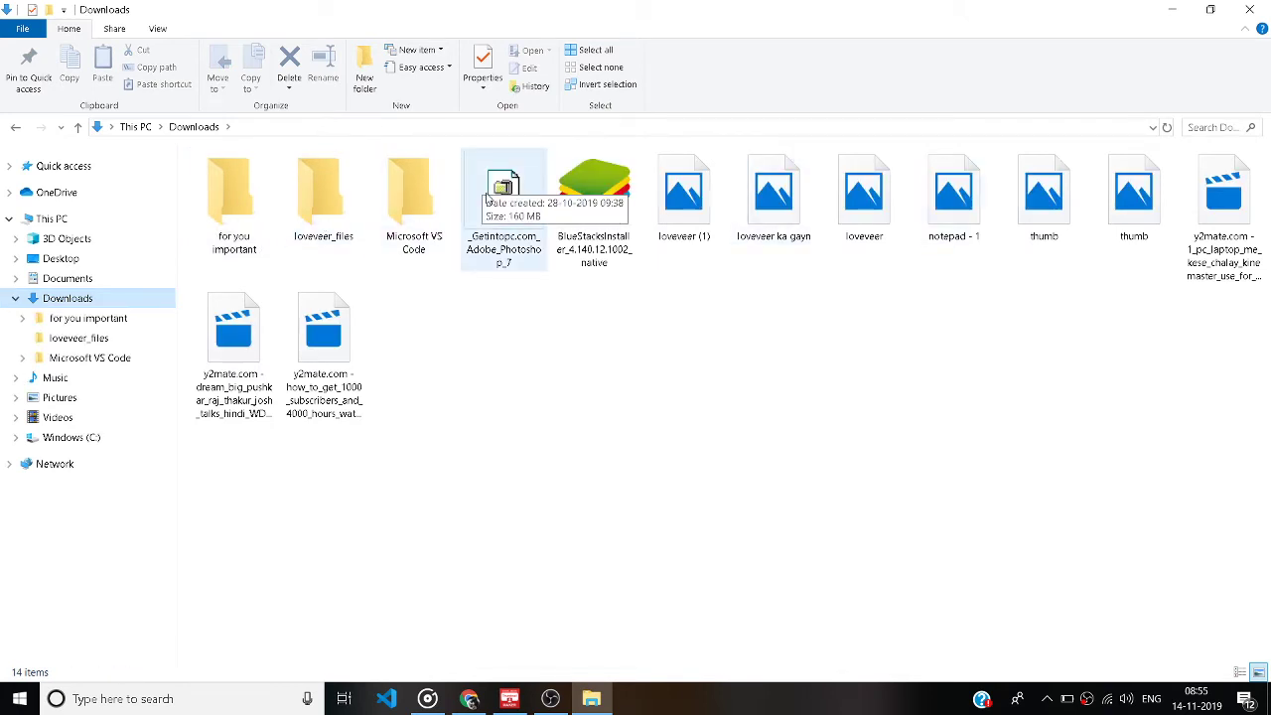
left_click(594, 197)
left_click_drag(595, 197, 235, 199)
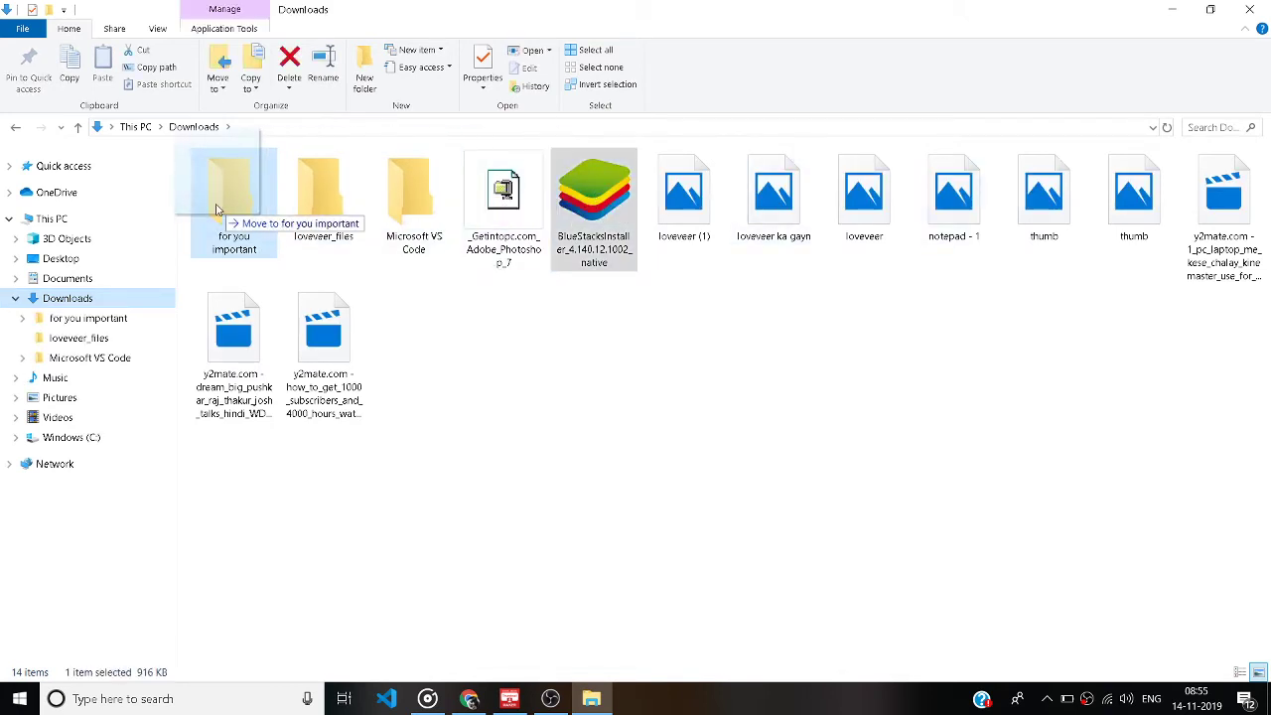
left_click(493, 223)
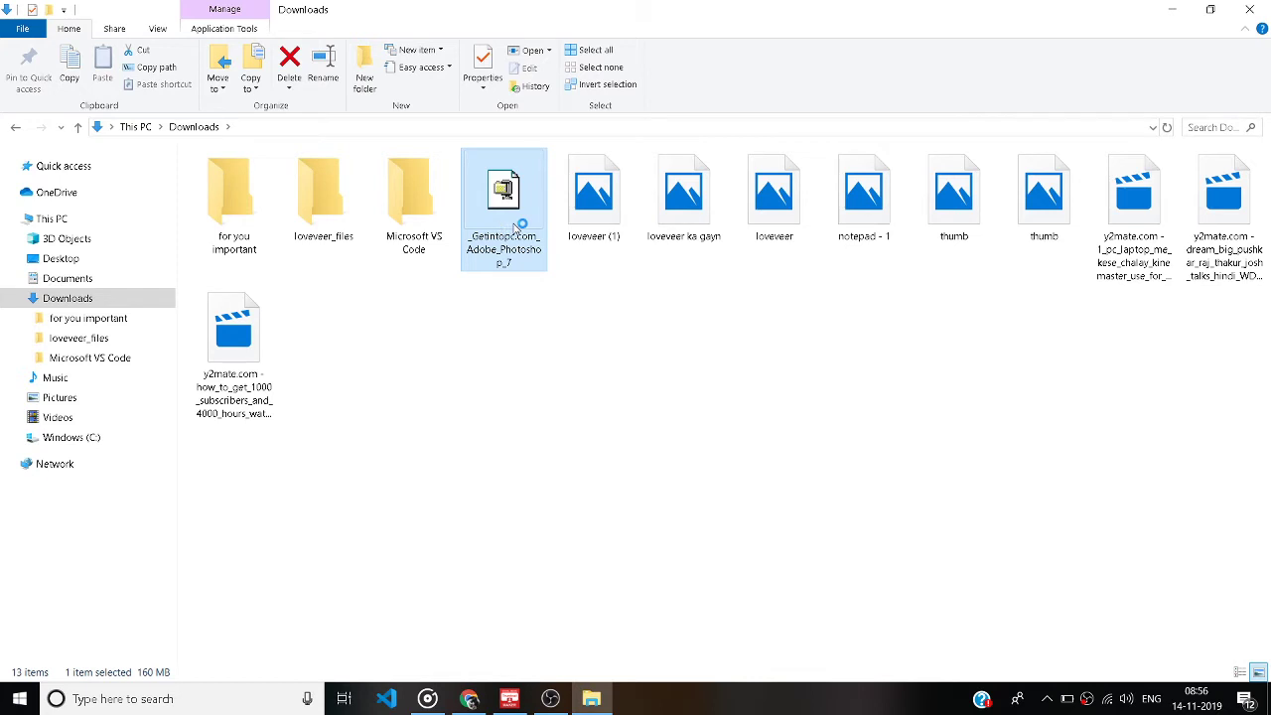
Unzip all 21 Photoshop 7 installer files with WinZip Self-Extractor to its default folder, then close it
right_click(502, 226)
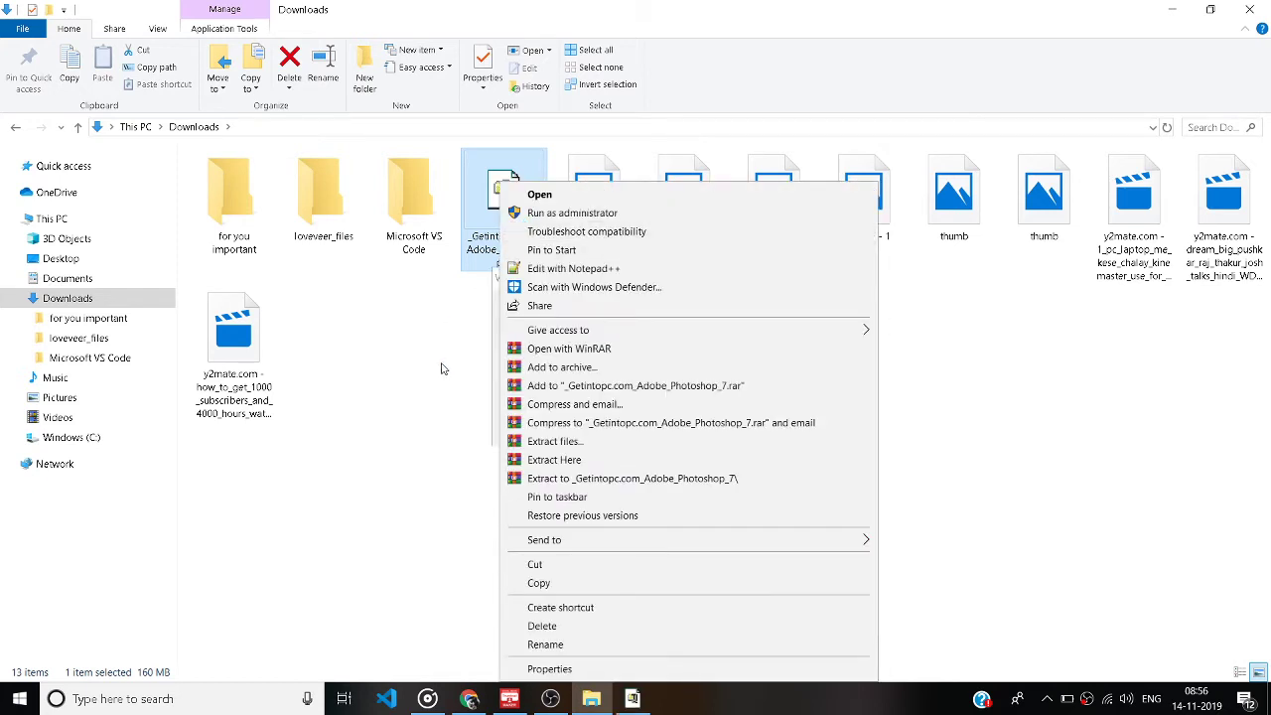
key("Return")
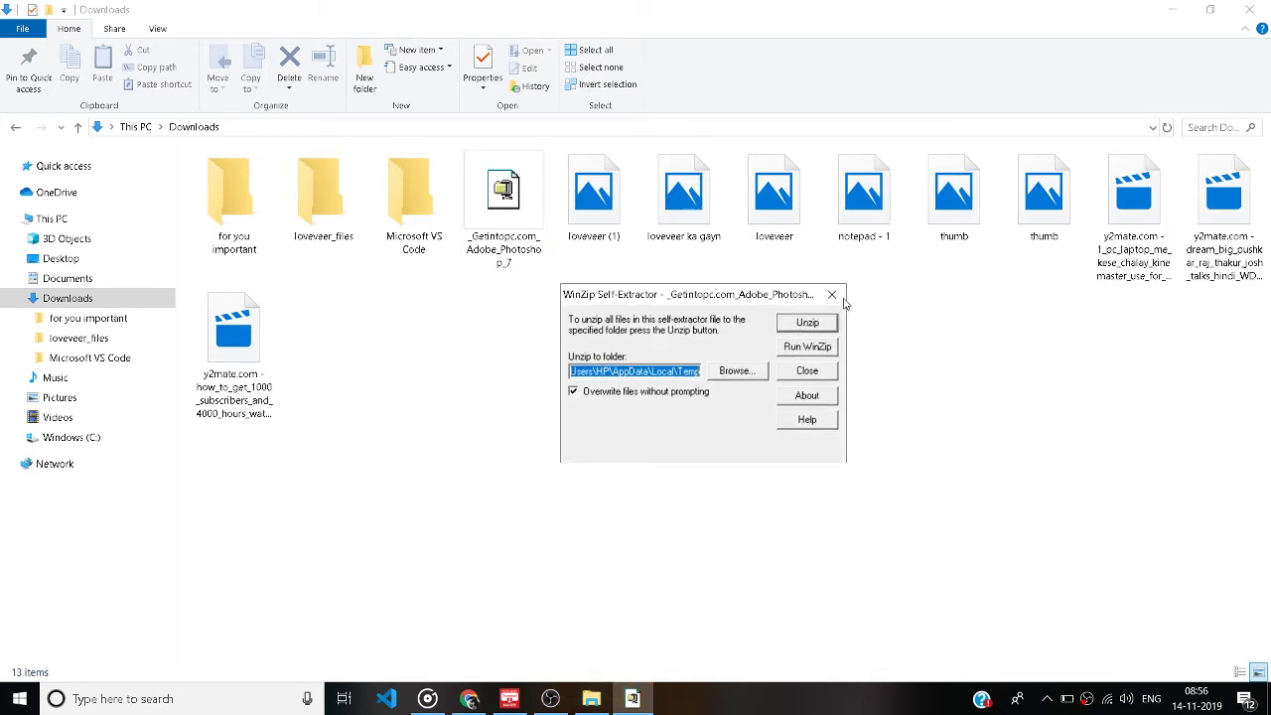
left_click(812, 321)
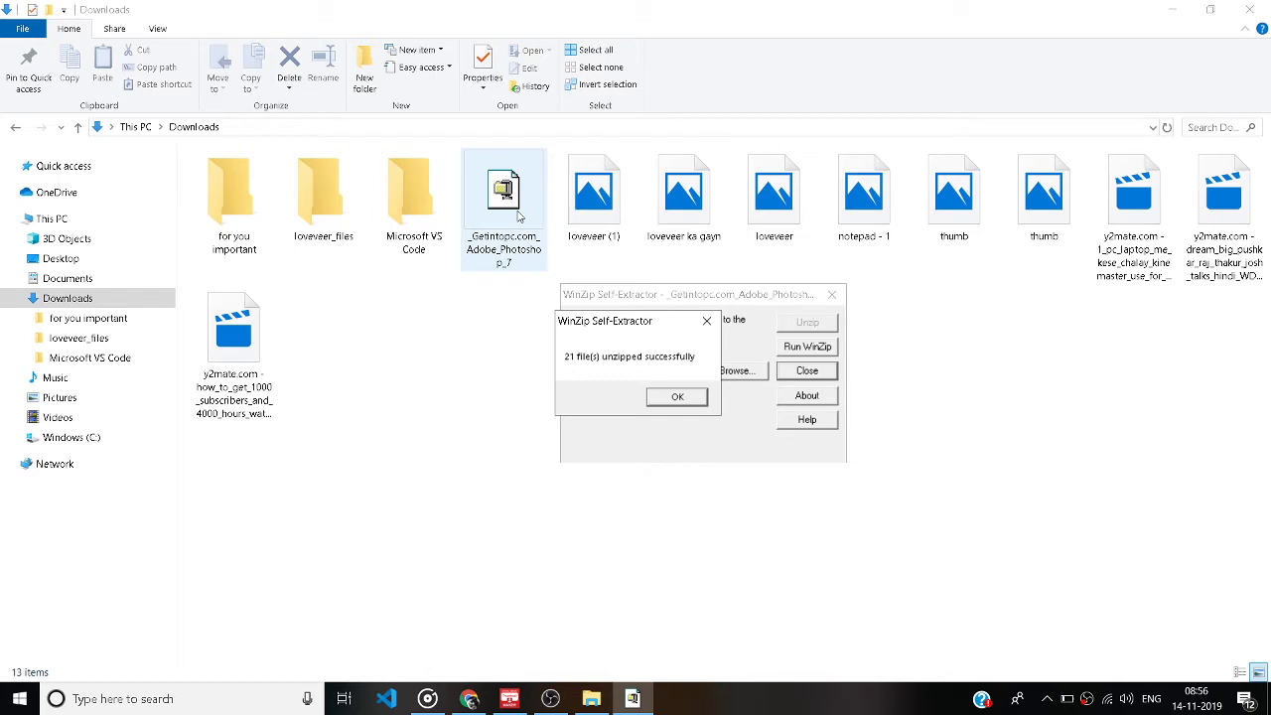
left_click(707, 324)
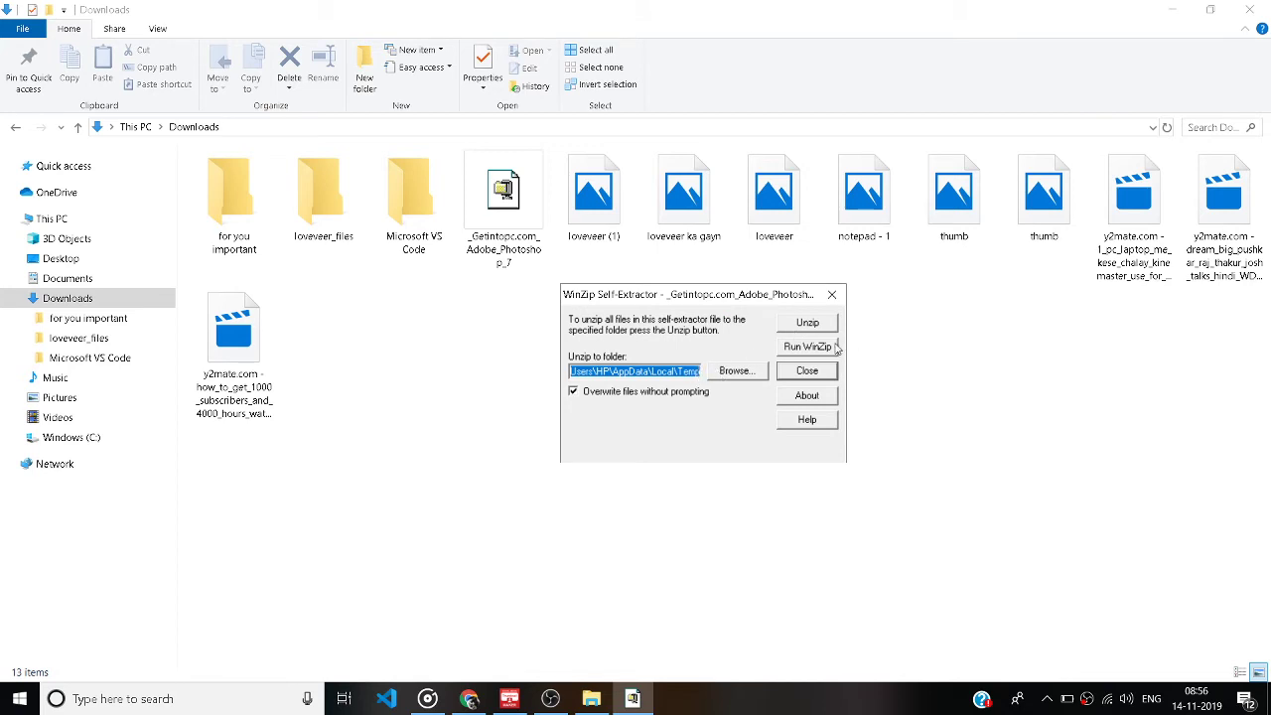
left_click(826, 296)
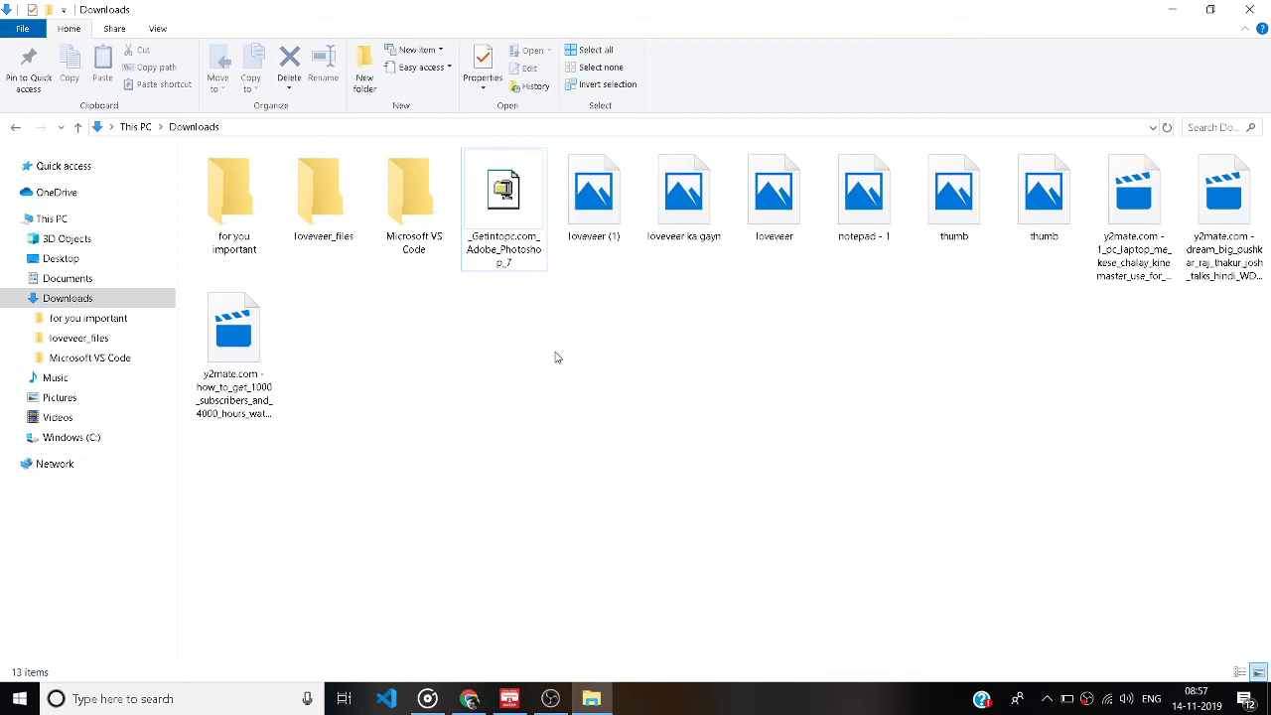
Minimize Explorer and start Adobe Photoshop 7.0 from the Start menu's A section
left_click(1177, 9)
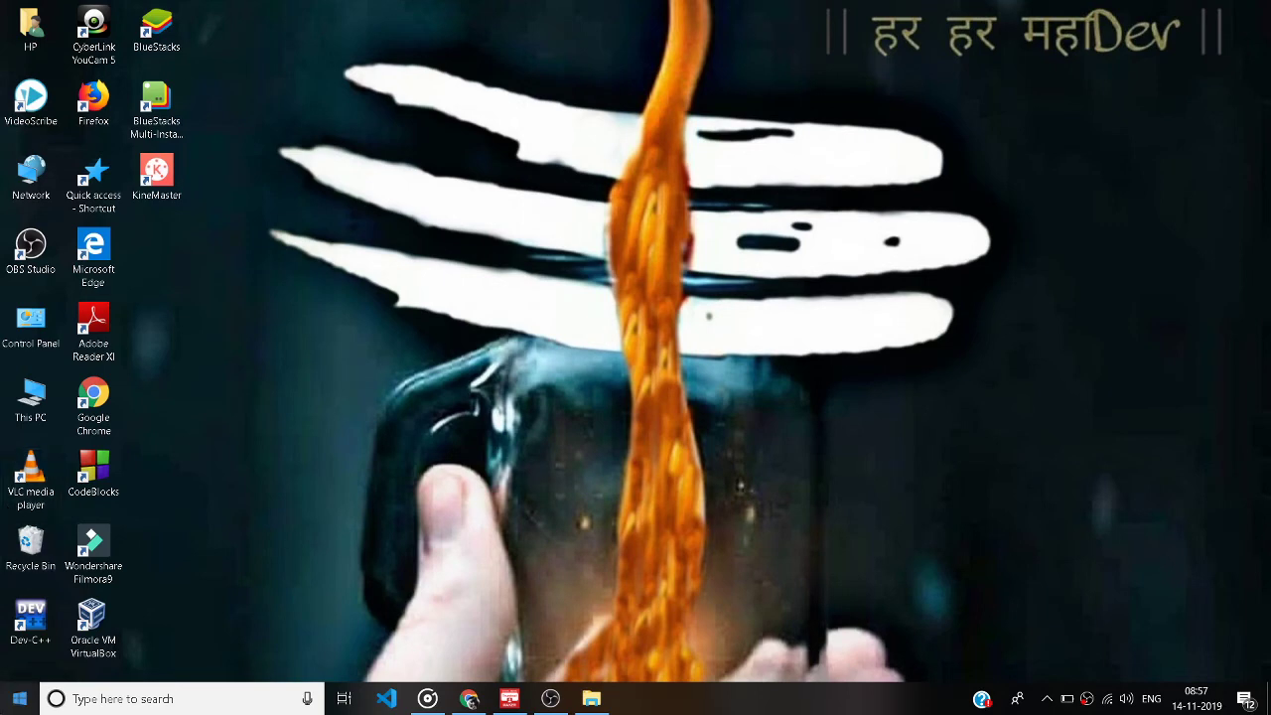
left_click(19, 698)
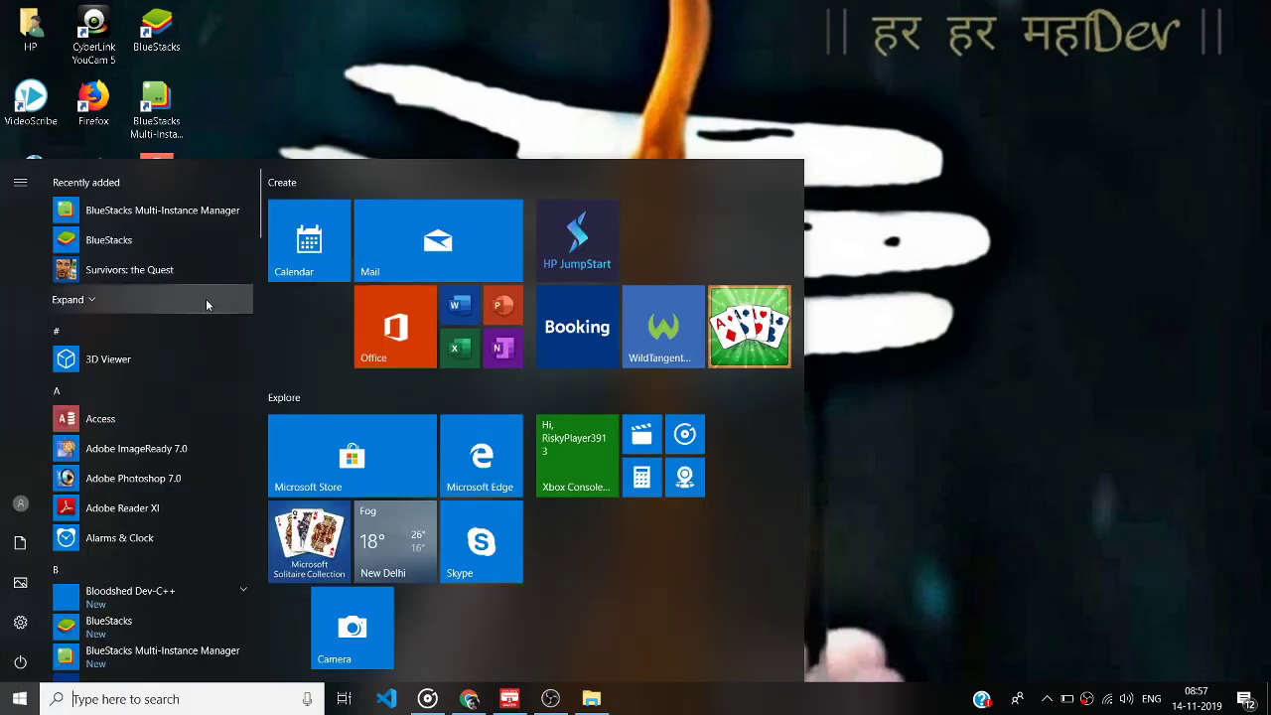
scroll(206, 298, "down", 3)
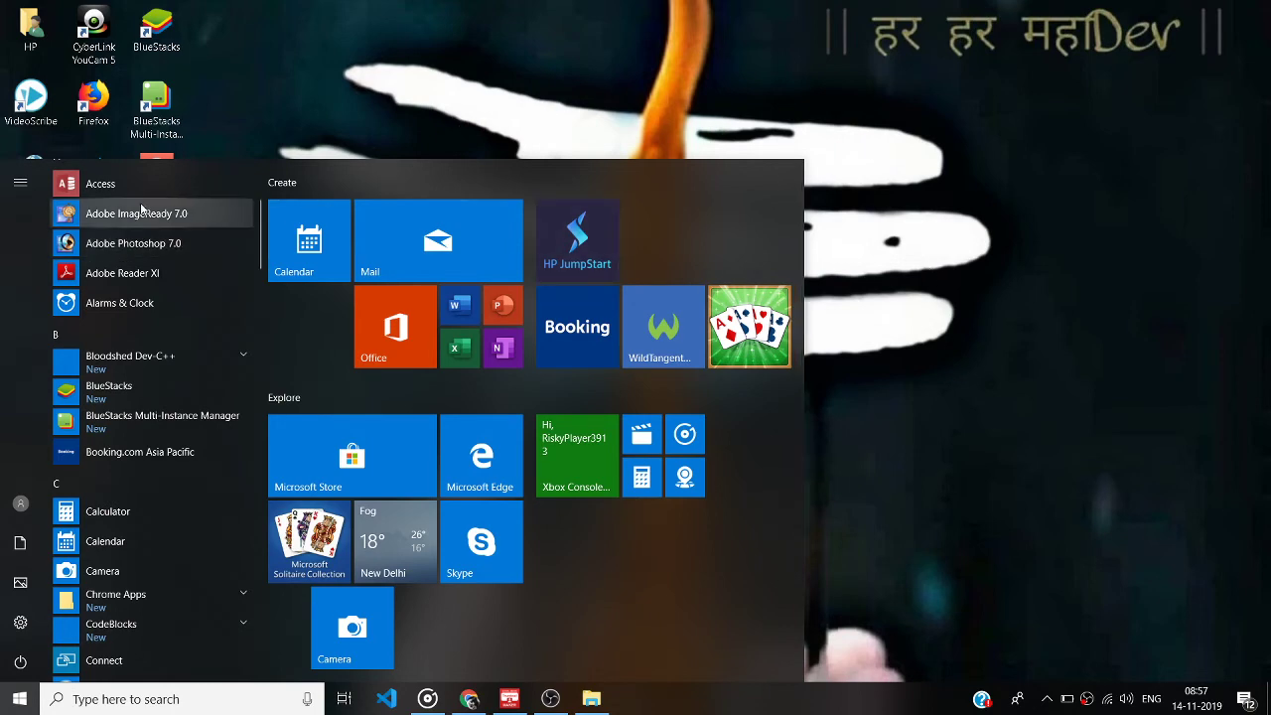
left_click(135, 234)
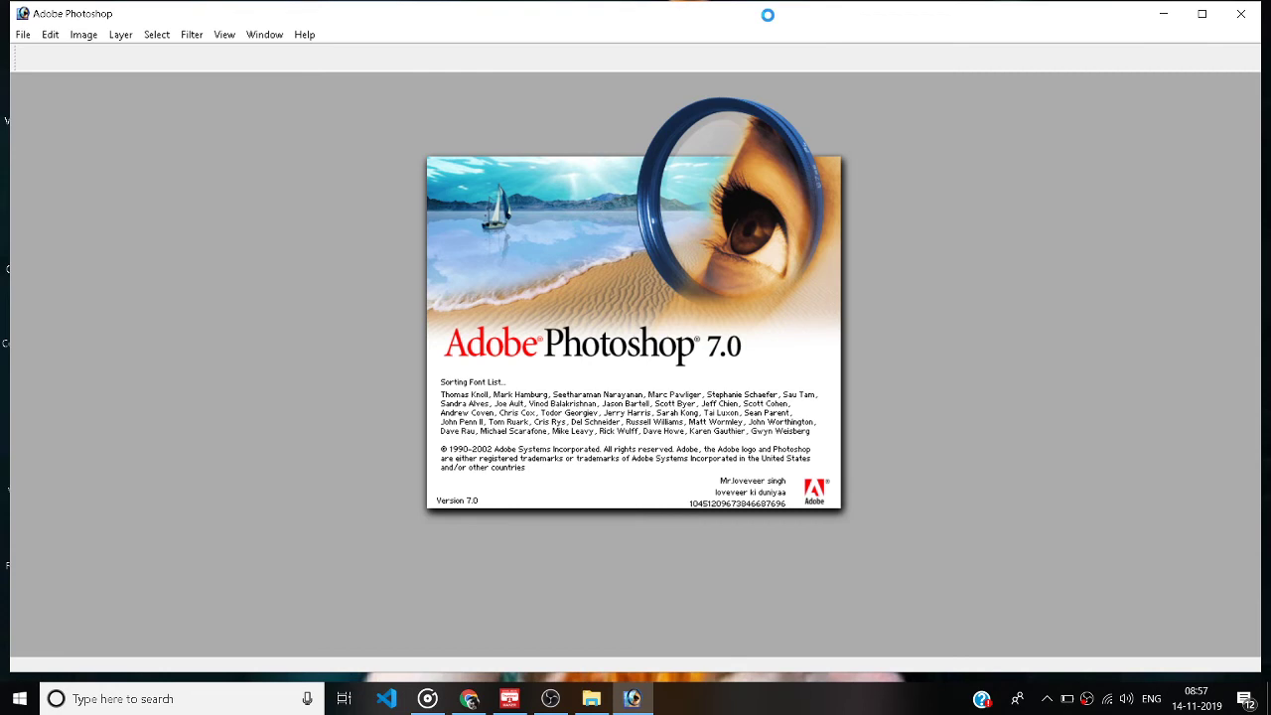
Bring up Photoshop's Open dialog twice, closing it each time, then minimize Photoshop
left_click(21, 35)
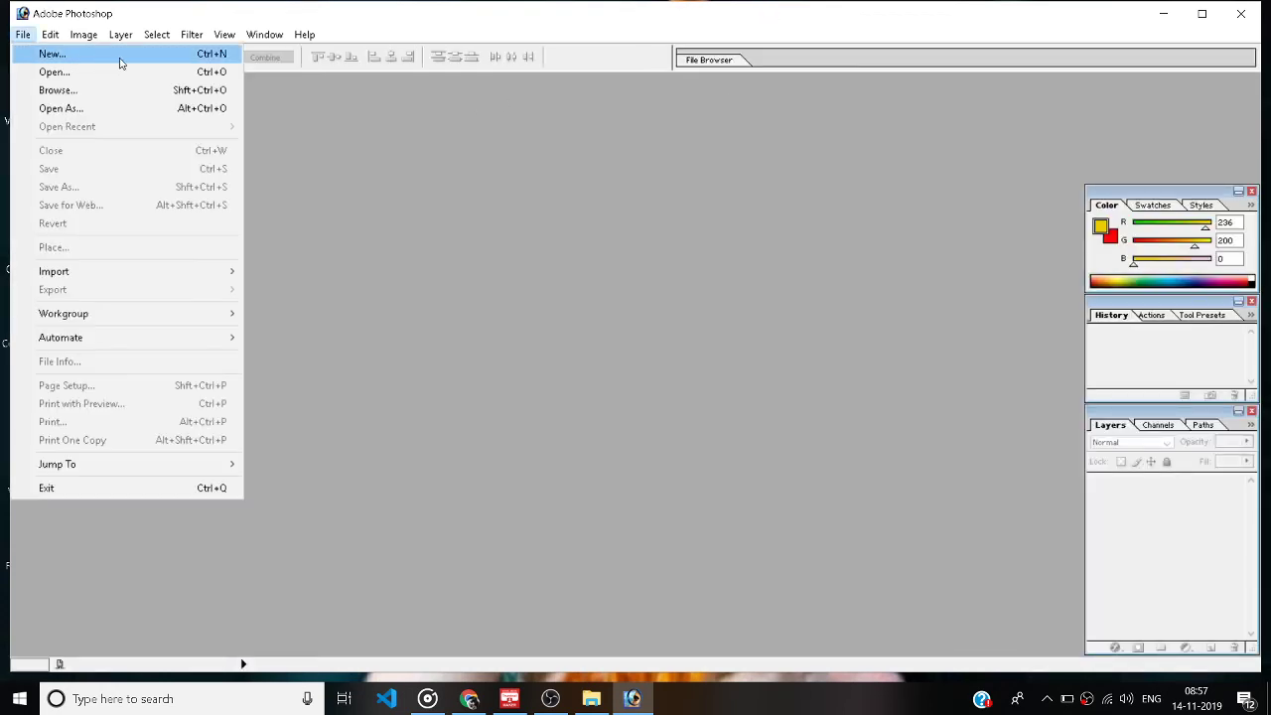
left_click(357, 174)
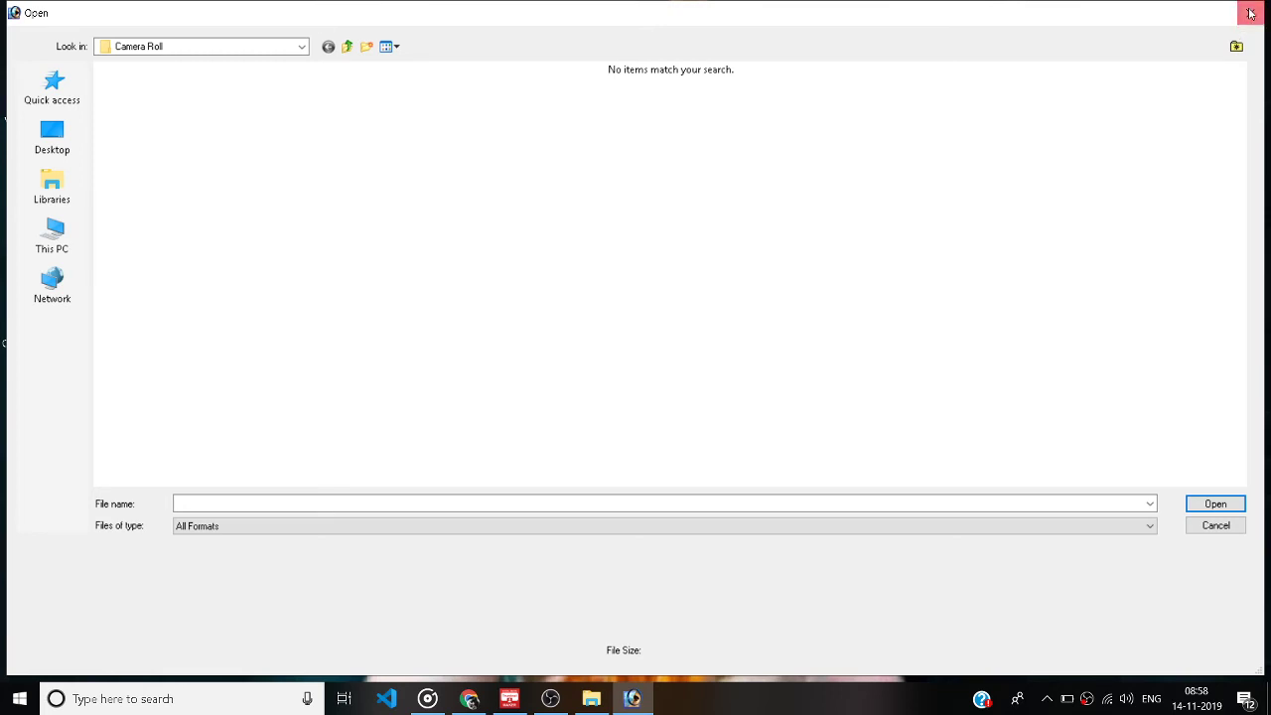
left_click(1250, 13)
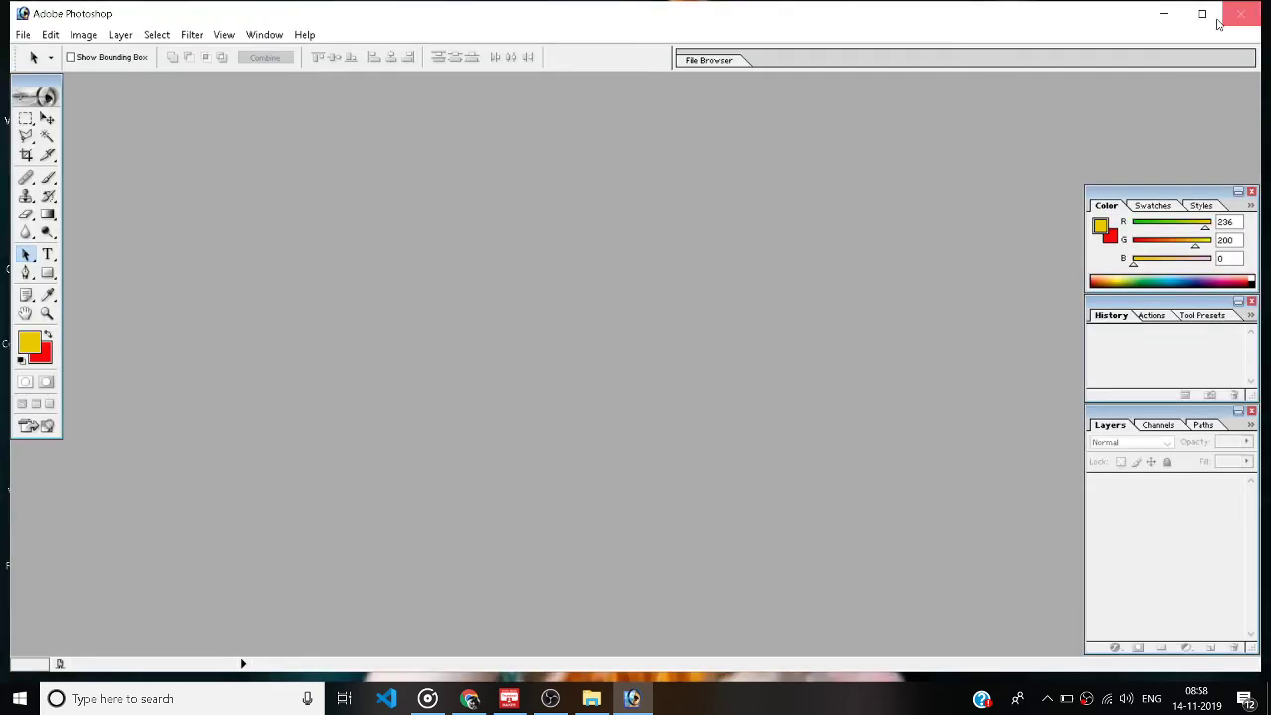
double_click(502, 325)
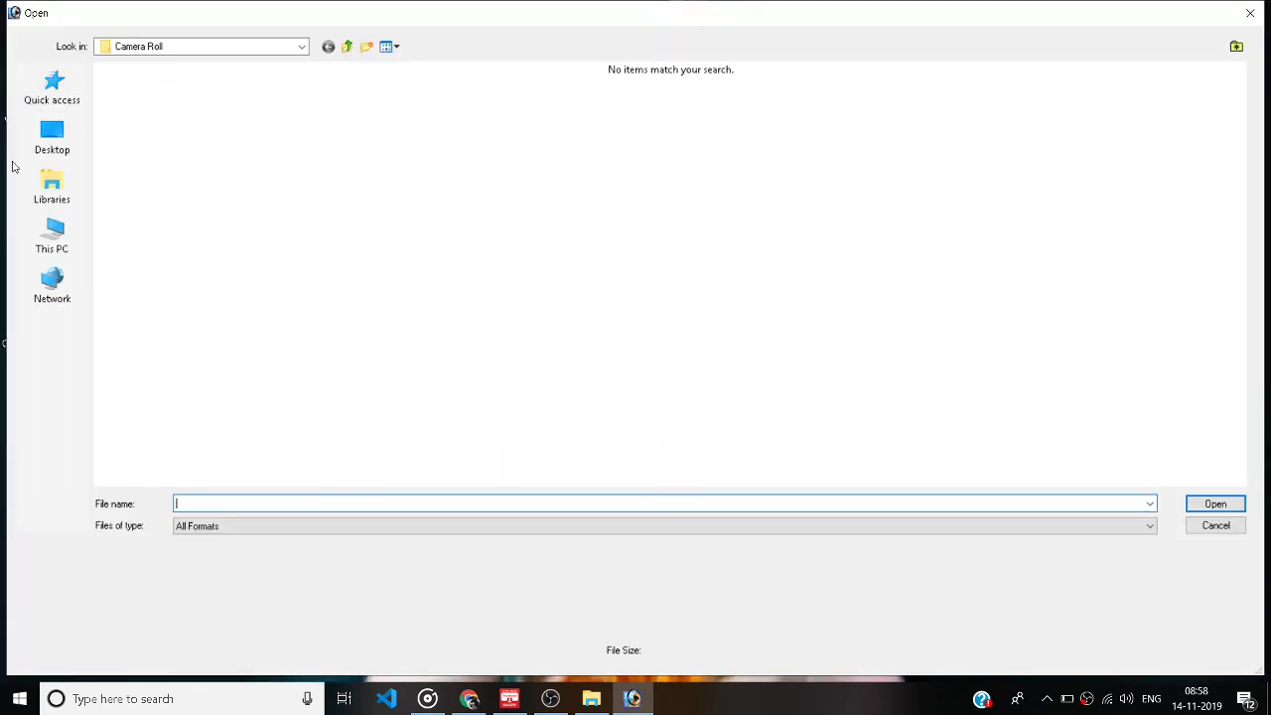
left_click(1250, 13)
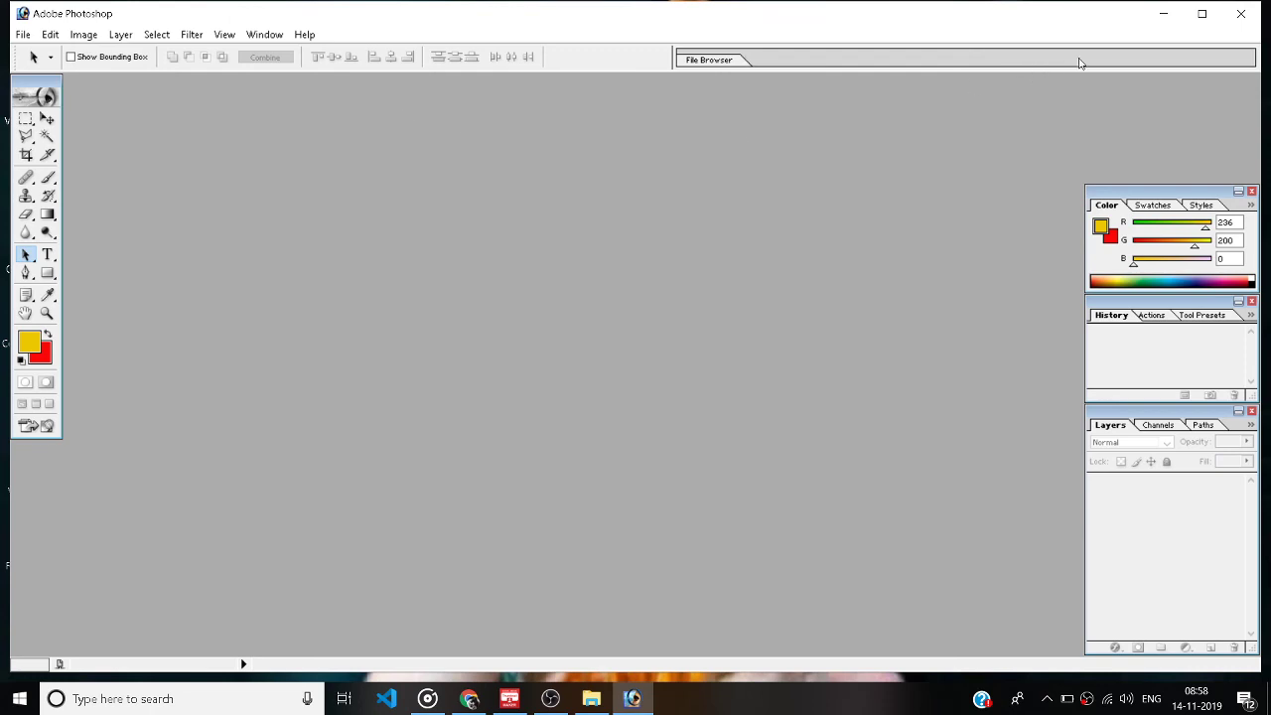
left_click(1163, 14)
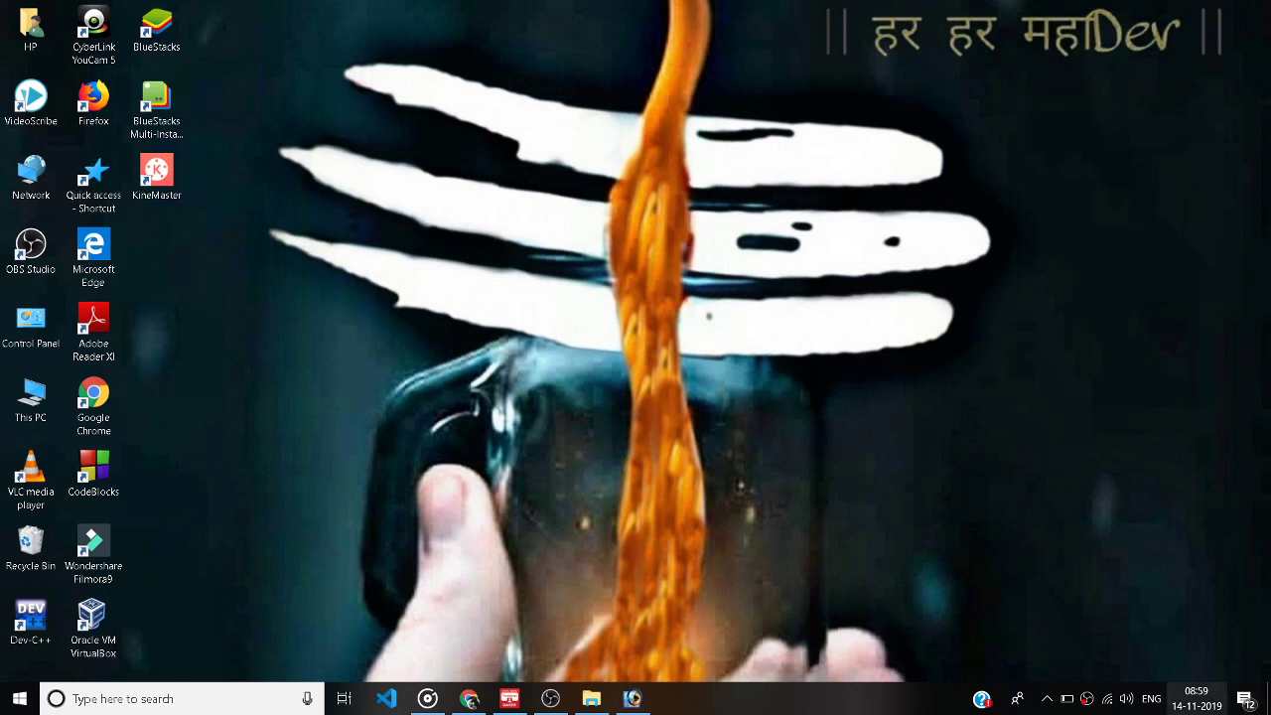
left_click(1244, 698)
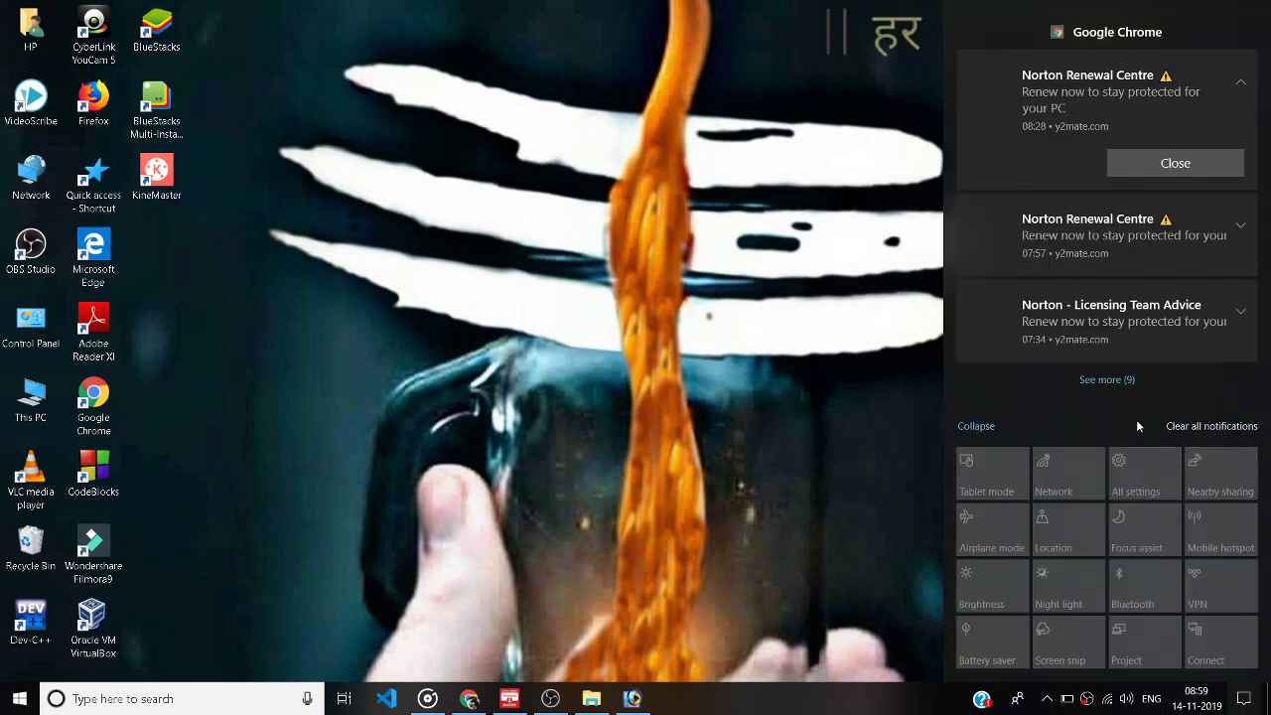
left_click(761, 378)
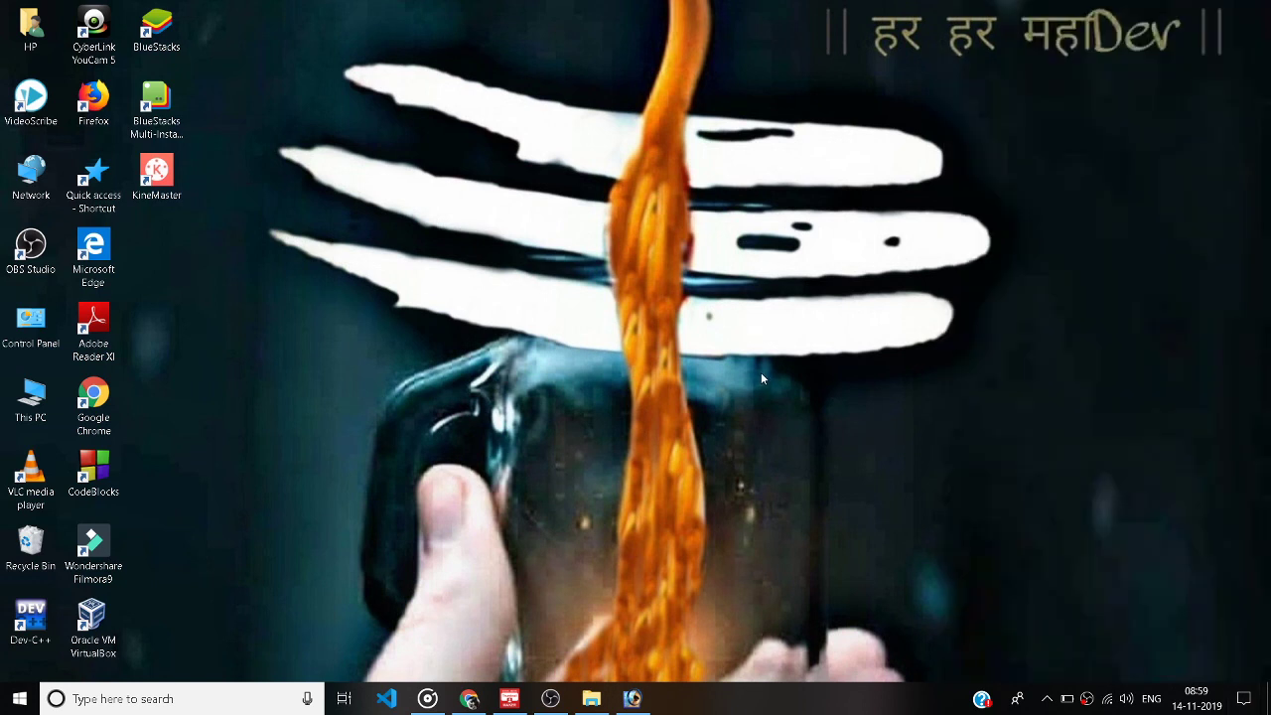